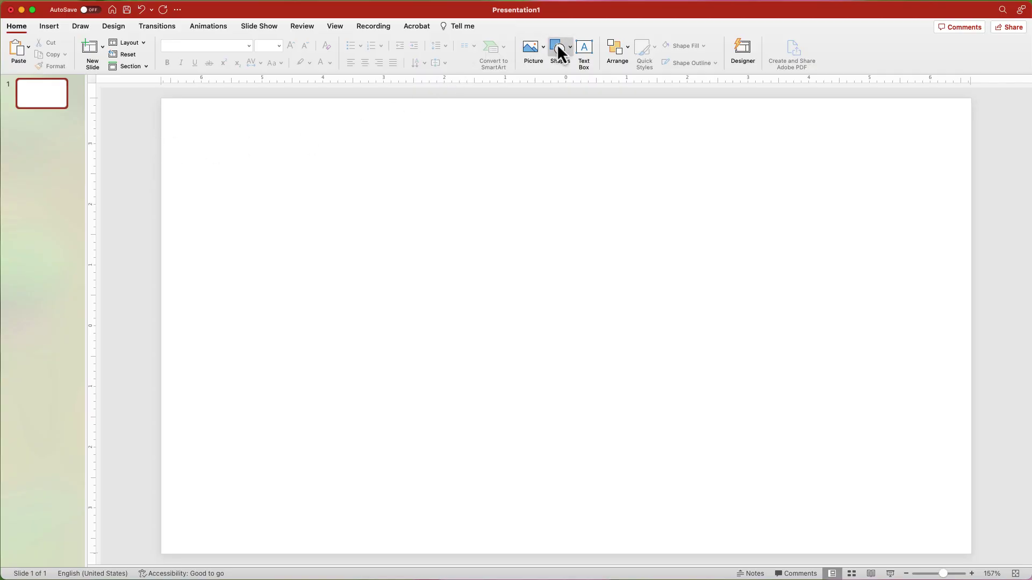
Draw a rectangle near the slide's top right and size it 1" high by 2.6" wide.
left_click(559, 47)
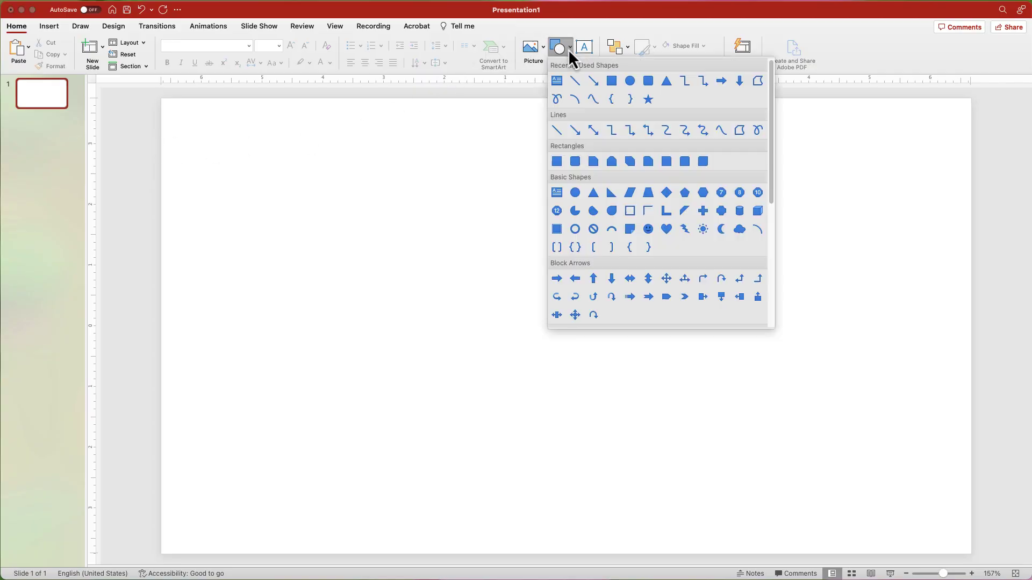
left_click(611, 81)
left_click_drag(605, 118, 798, 176)
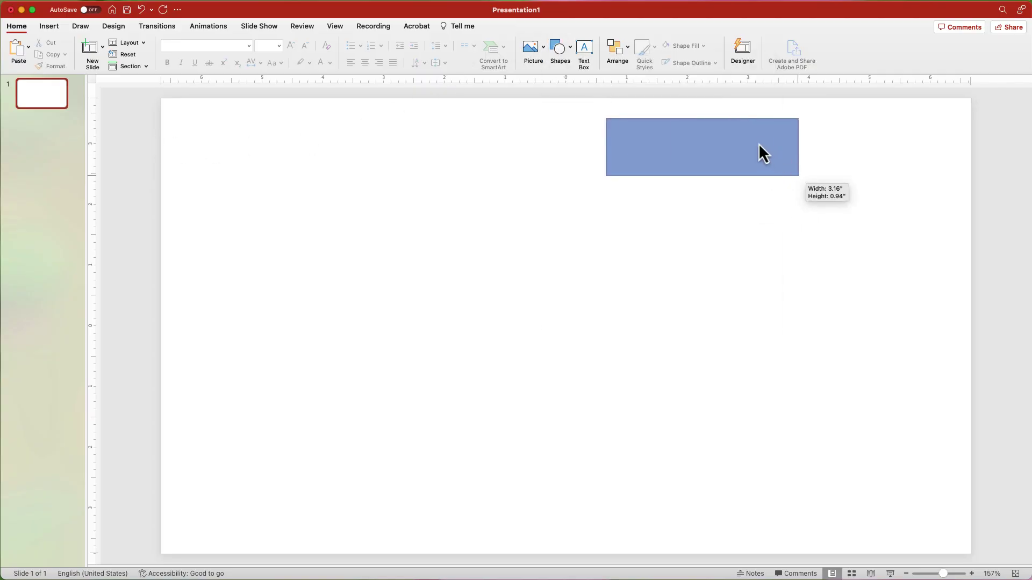
left_click_drag(757, 143, 757, 143)
left_click(805, 51)
type("1")
key("Tab")
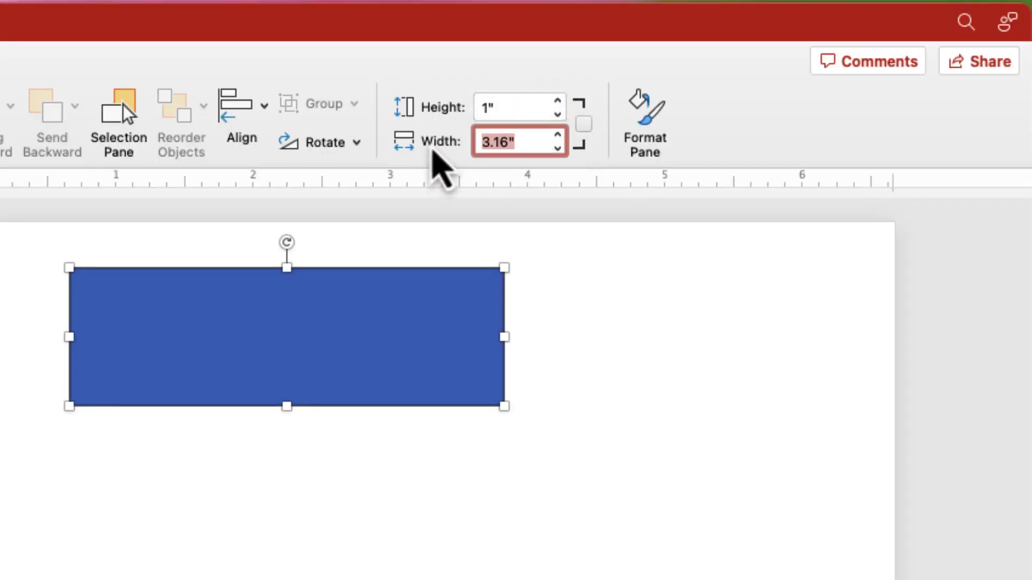
type("2.6")
key("Return")
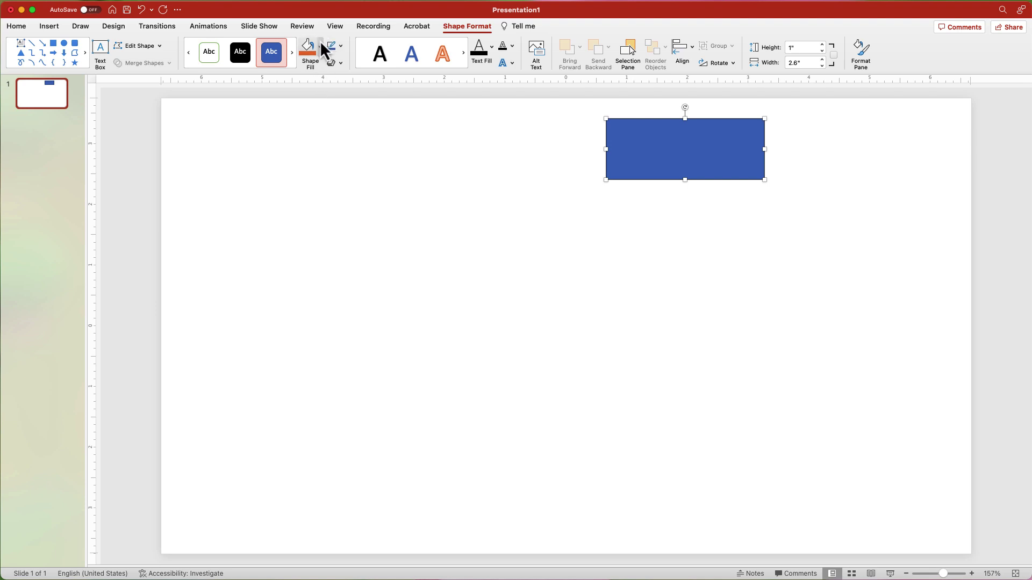
Give the rectangle a dark green fill and a dark green outline.
left_click(321, 47)
left_click(395, 145)
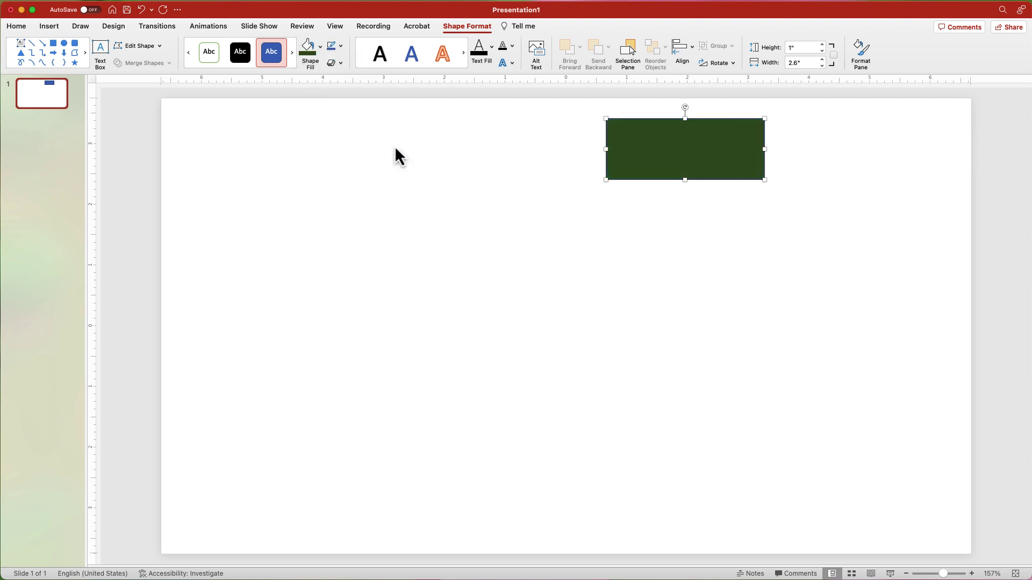
left_click(340, 46)
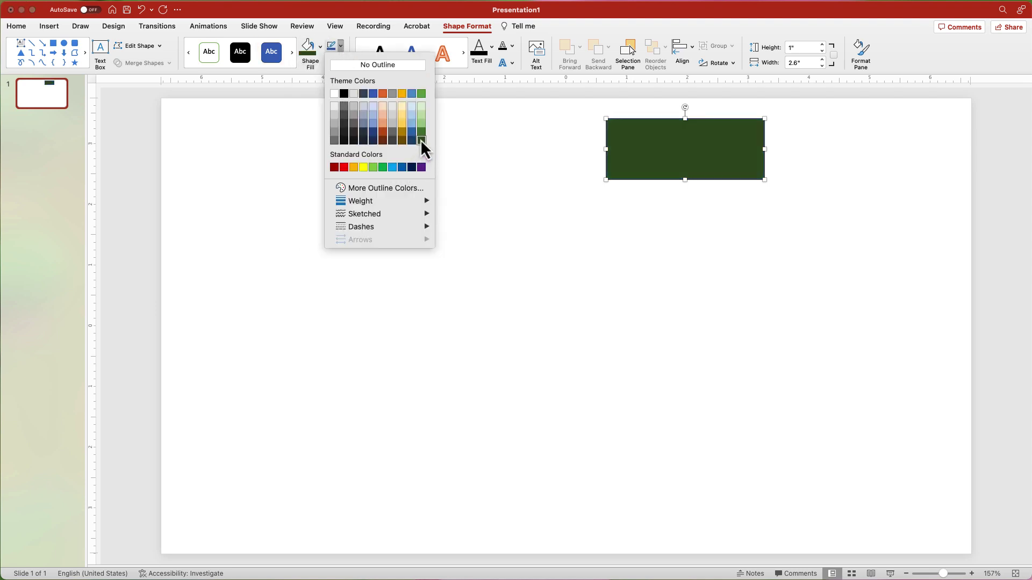
left_click(420, 141)
left_click(340, 47)
Set the rectangle's outline to 6 pt and put an 88-point '5' inside it.
mouse_move(395, 198)
left_click(485, 320)
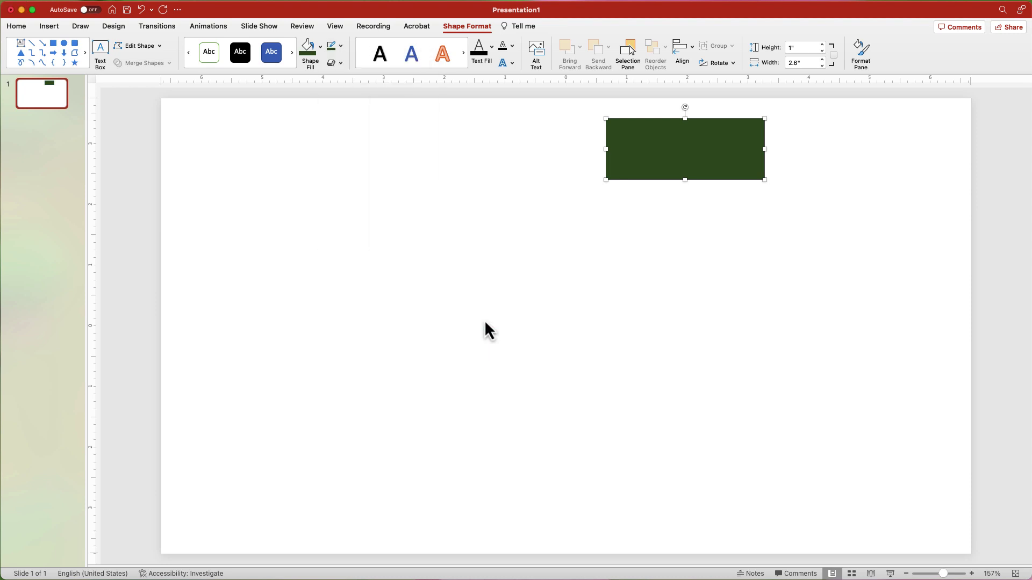
right_click(656, 150)
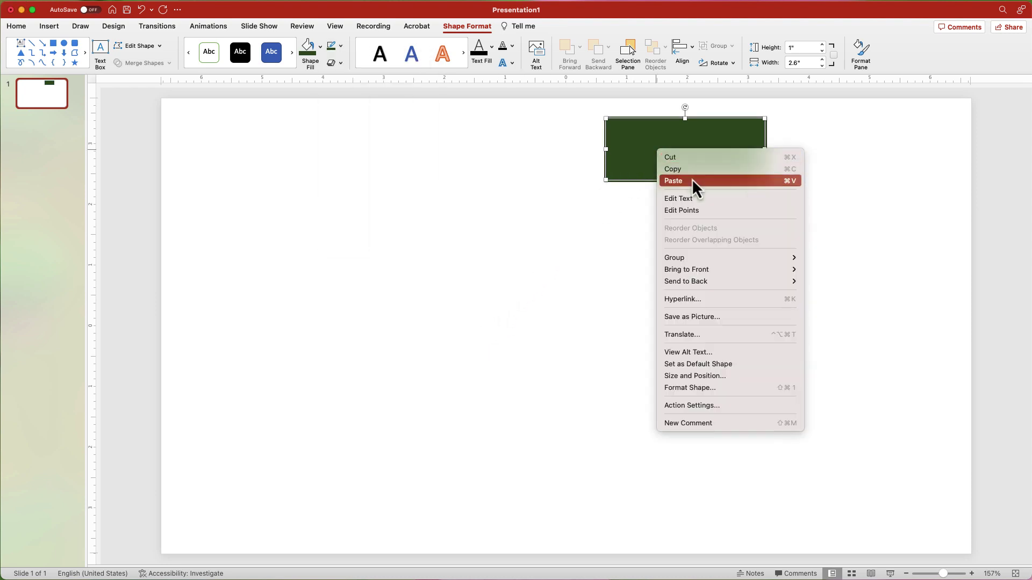
left_click(689, 197)
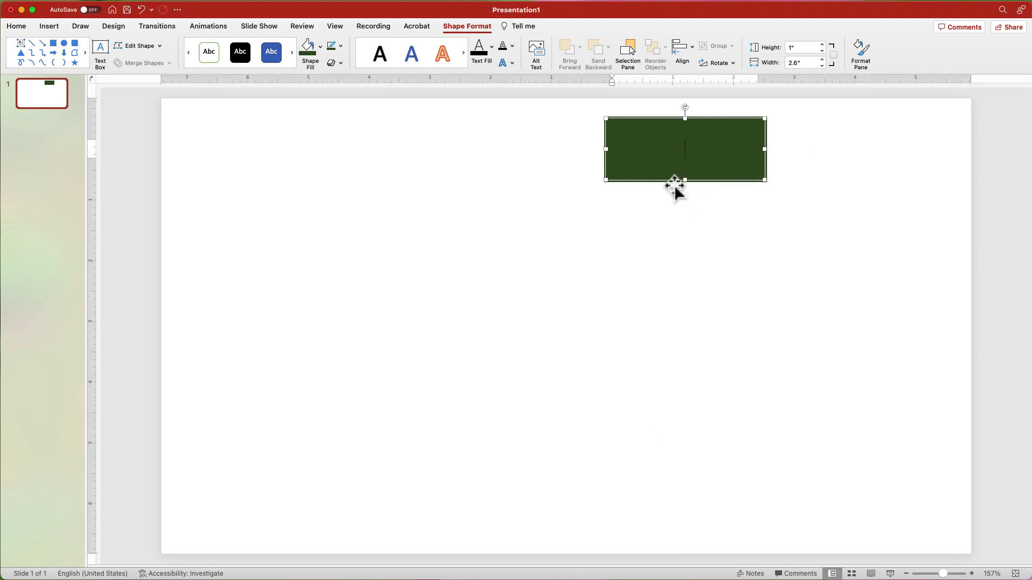
type("5")
double_click(683, 150)
left_click(24, 26)
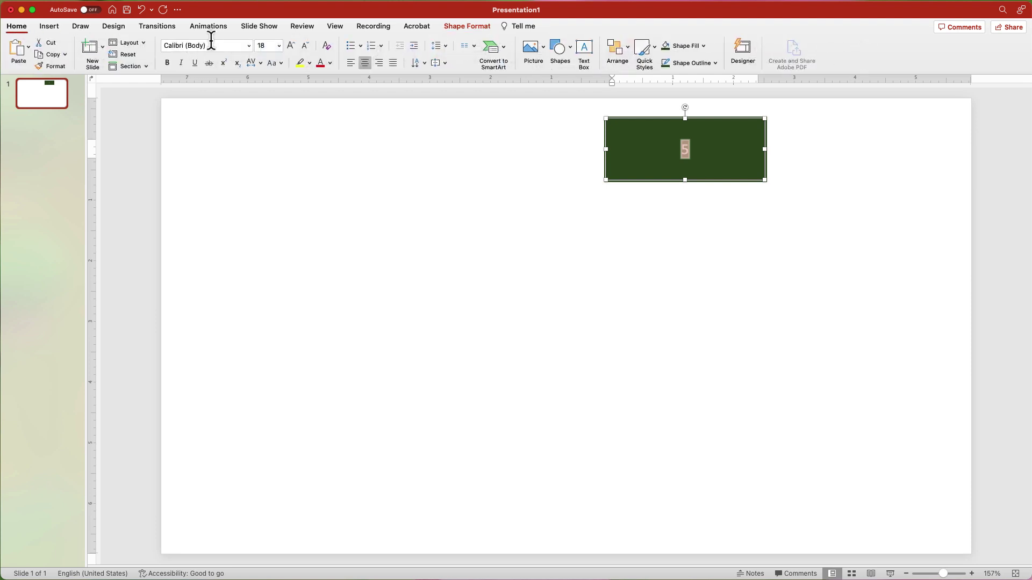
left_click(279, 47)
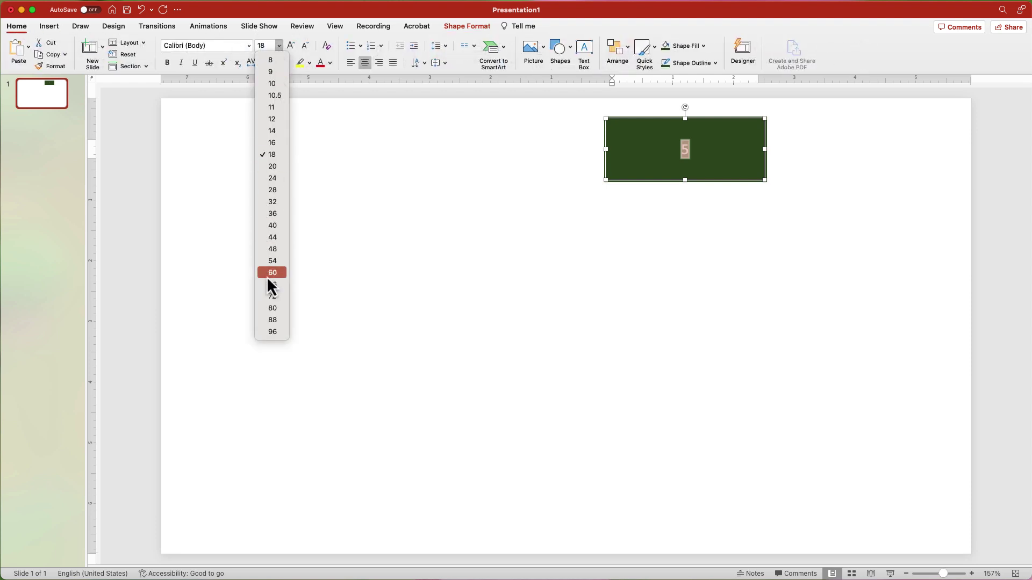
left_click(279, 323)
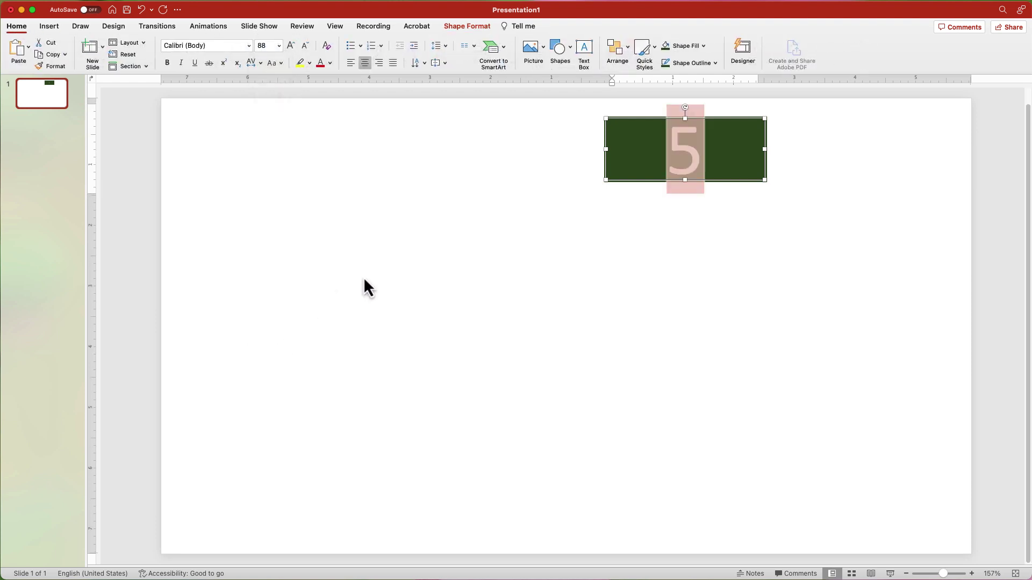
Apply a Wipe exit effect to the rectangle, wiping from the right.
left_click(627, 155)
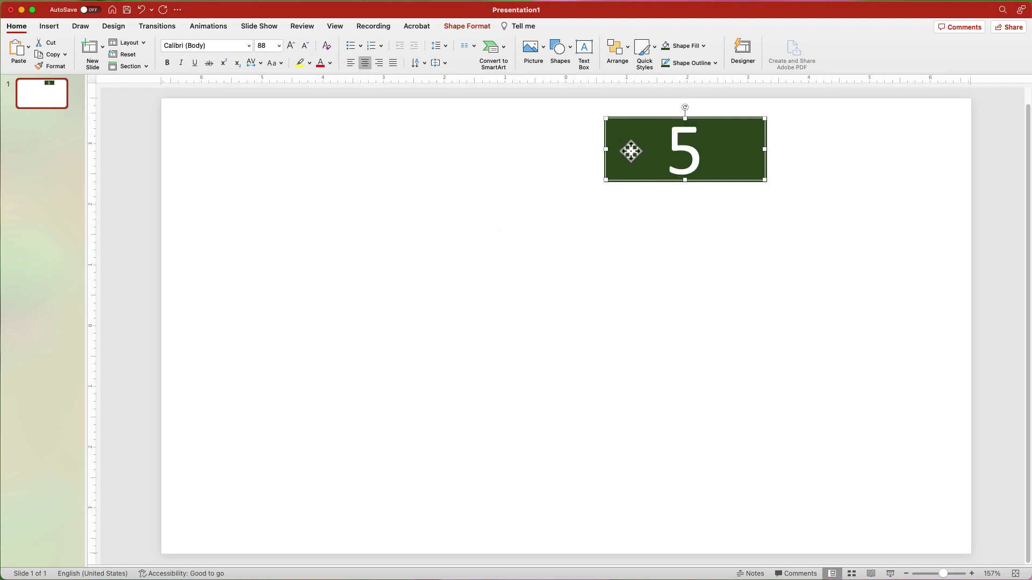
left_click(210, 28)
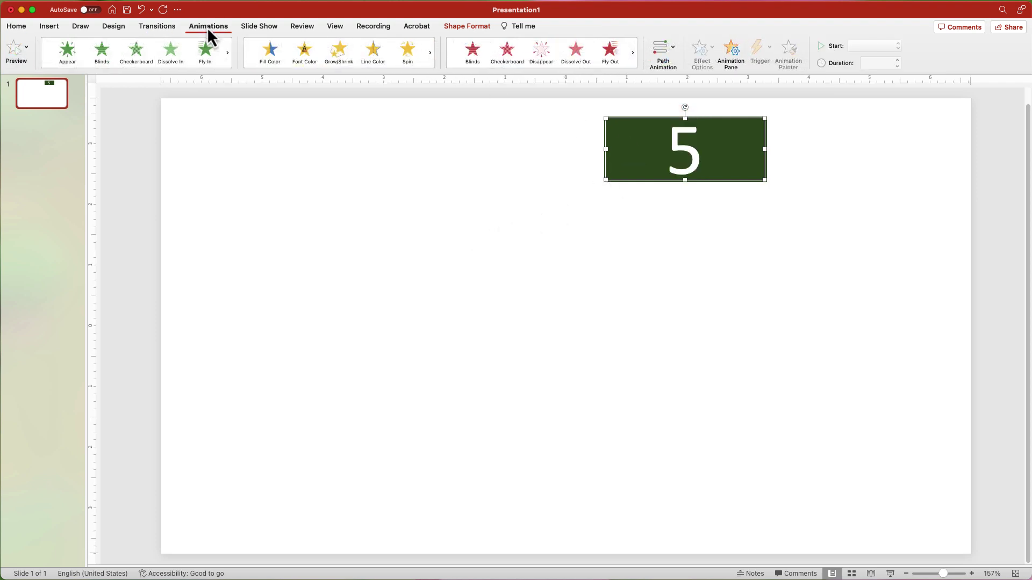
left_click(544, 69)
left_click(537, 210)
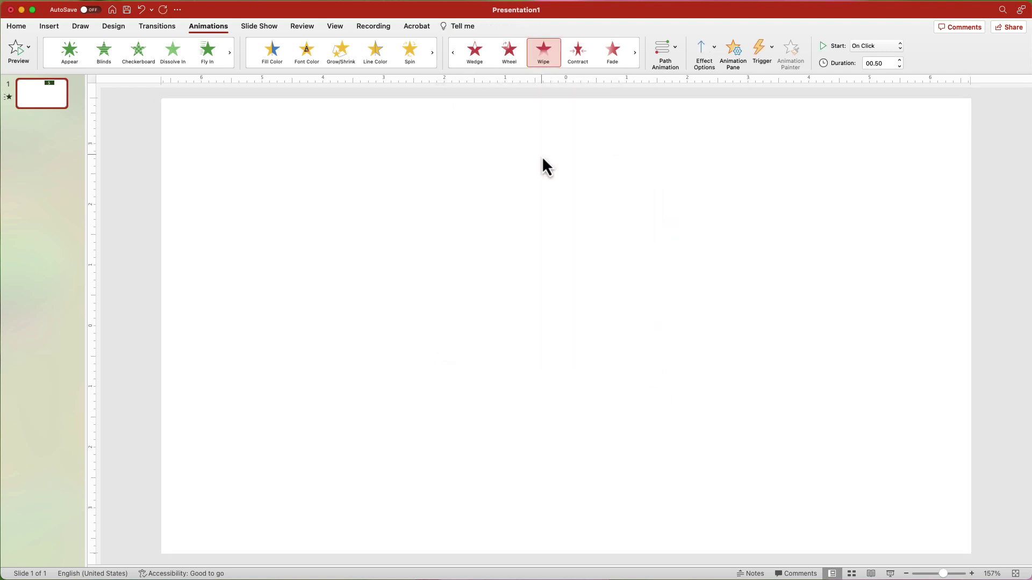
left_click(715, 46)
left_click(726, 116)
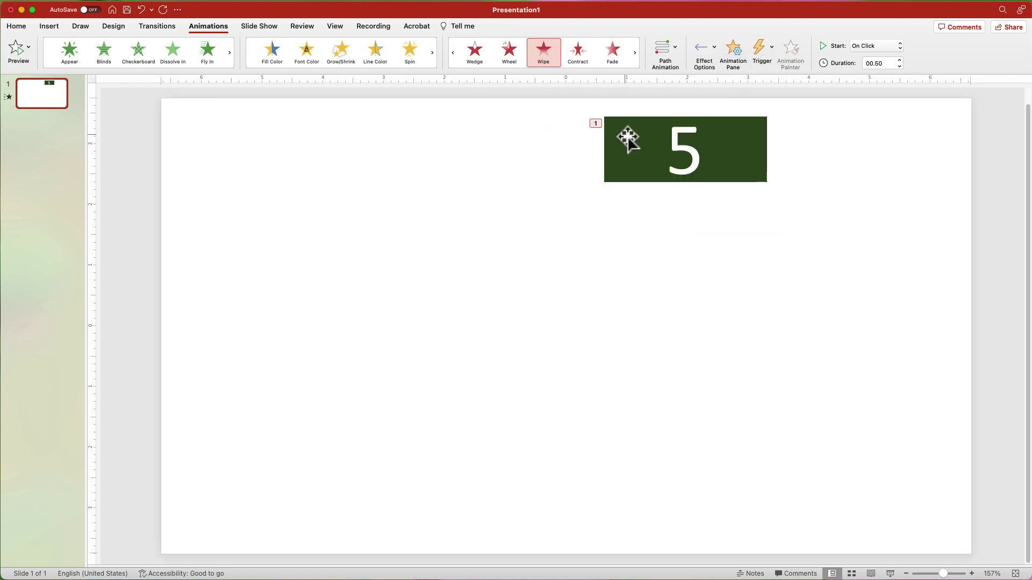
Set the Wipe to 59 seconds with a 1-second delay, then move the rectangle top-right.
left_click(732, 54)
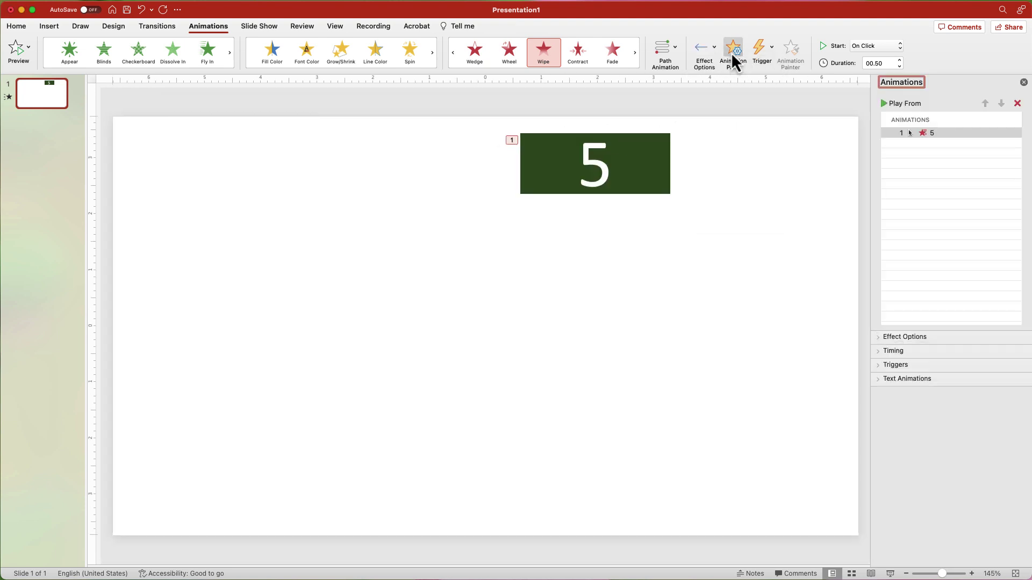
left_click(922, 352)
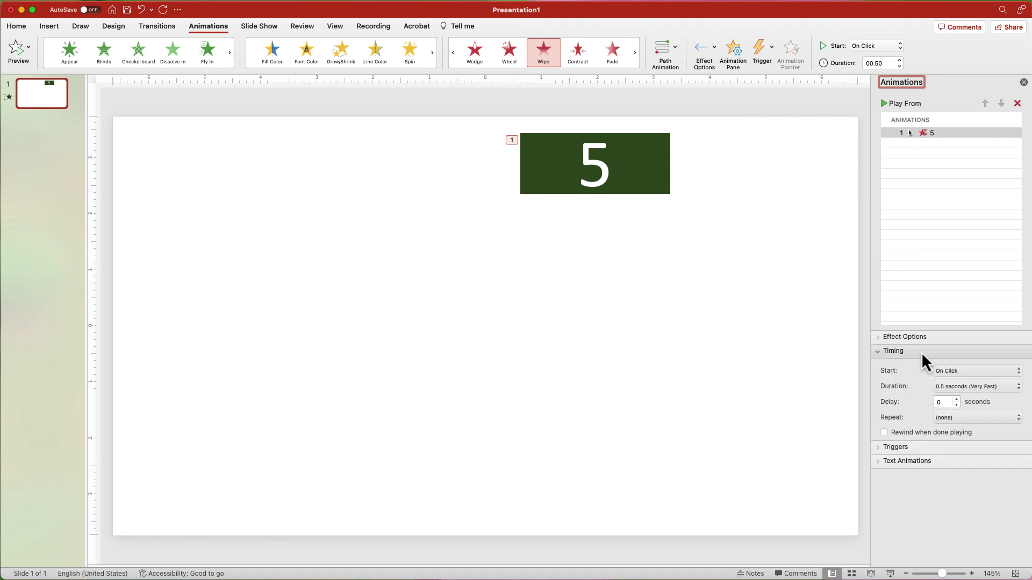
left_click(945, 388)
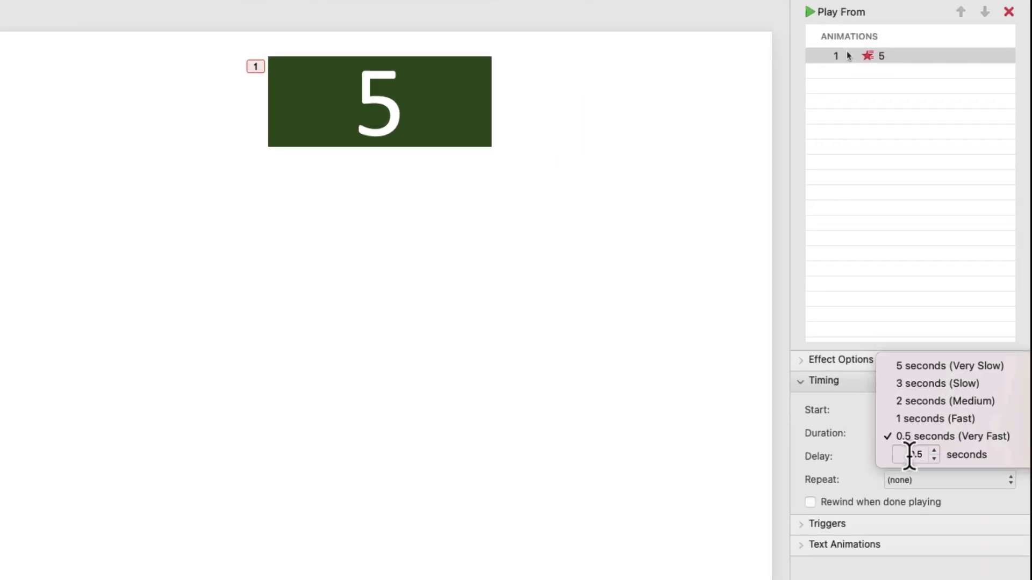
left_click(909, 455)
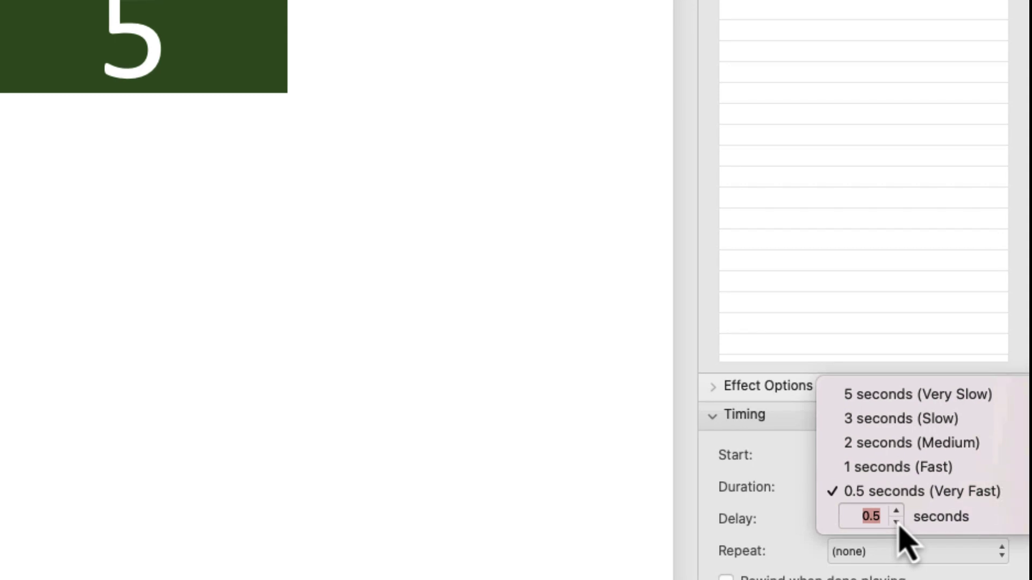
type("59")
key("Return")
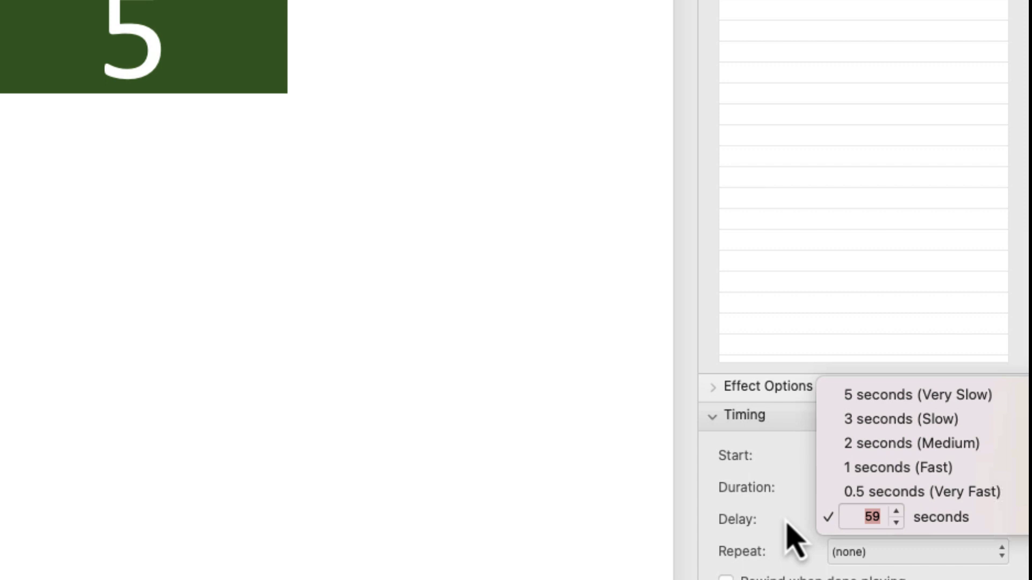
left_click(786, 524)
left_click(874, 515)
left_click(875, 515)
left_click_drag(252, 65, 671, 27)
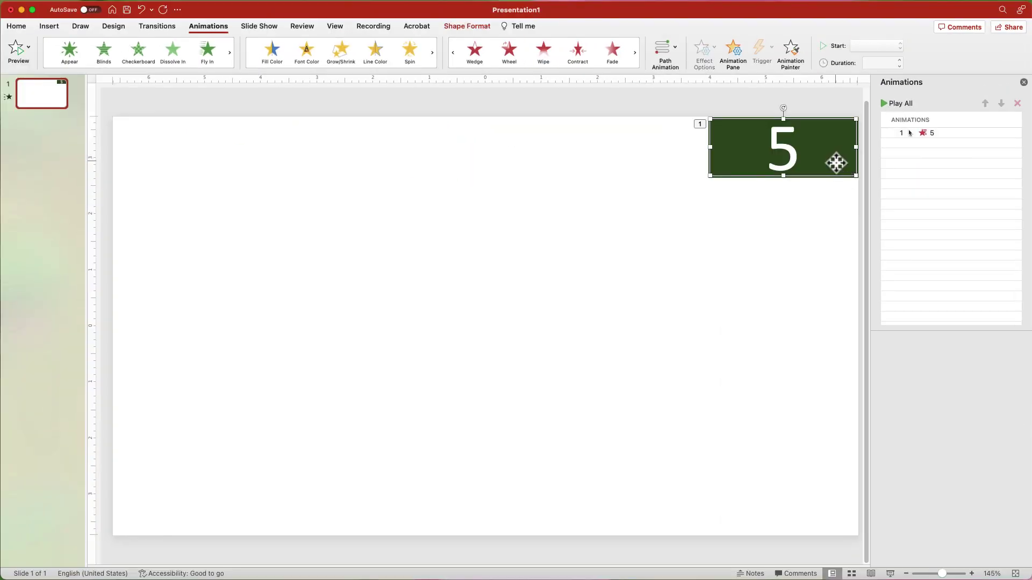
Duplicate the '5' bar into a row of five bars numbered 1 to 5.
key("super+d")
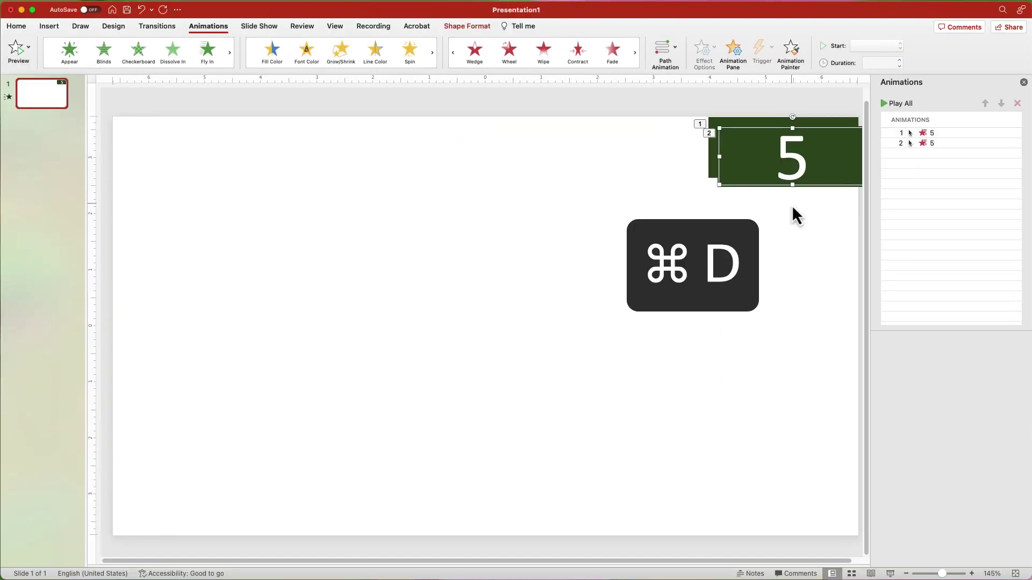
left_click_drag(824, 170, 669, 170)
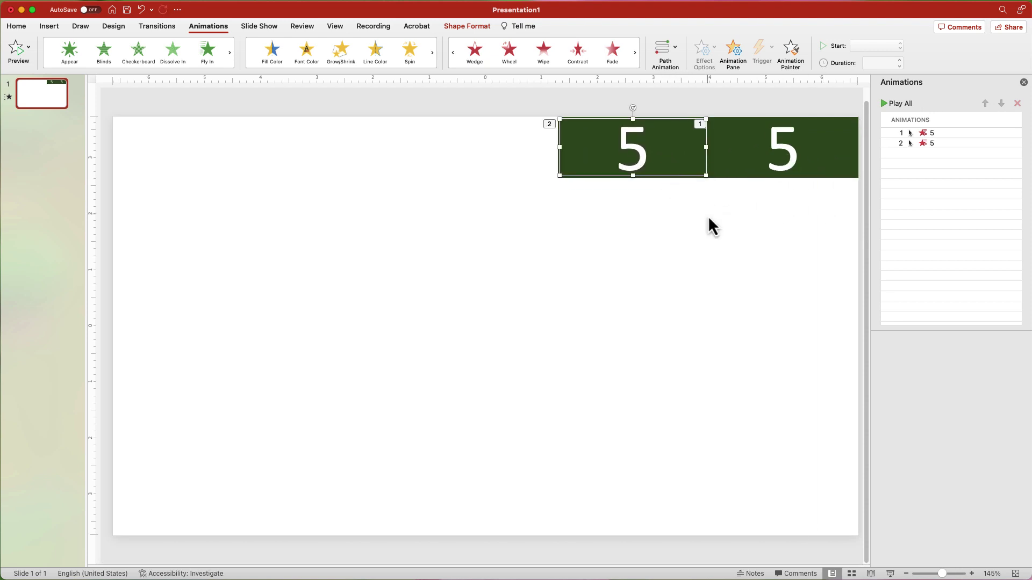
key("super+d")
key("super+d")
key("super+d")
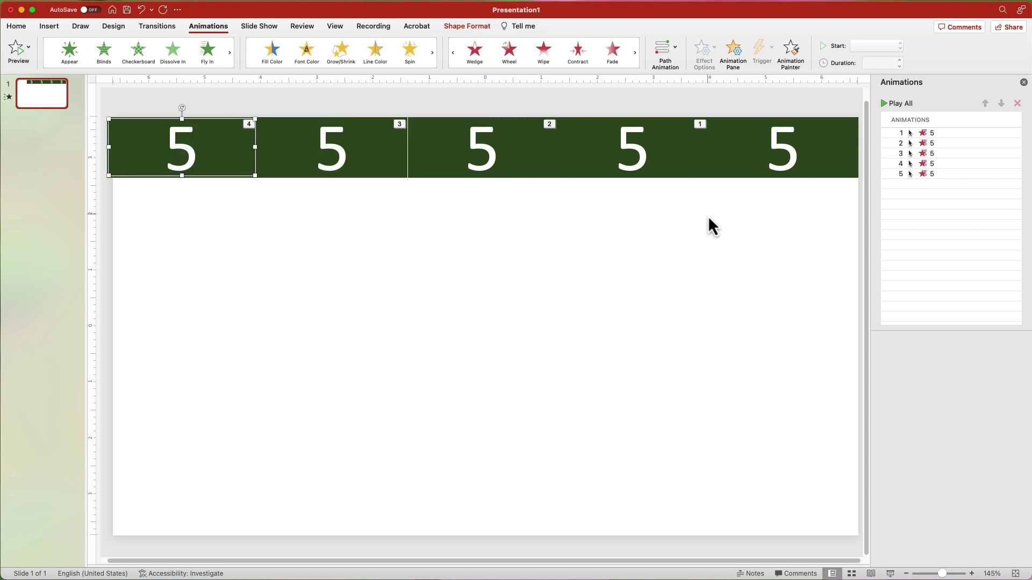
double_click(633, 145)
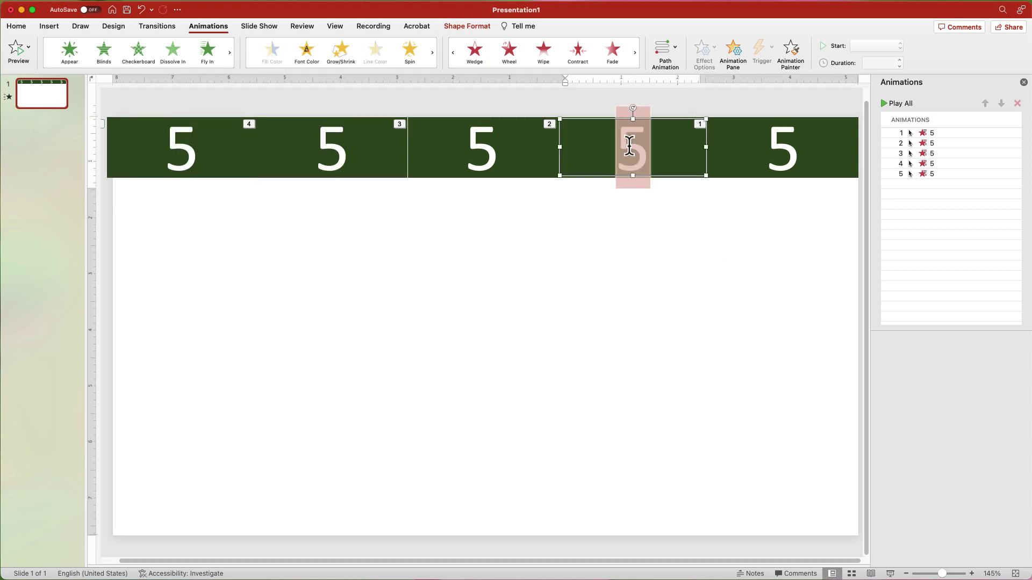
type("4")
double_click(486, 145)
type("3")
double_click(330, 153)
type("2")
double_click(173, 144)
type("1")
Fill bars 4, 3, 2 and 1 with progressively lighter greens.
left_click(602, 162)
left_click(17, 26)
left_click(467, 26)
left_click(309, 48)
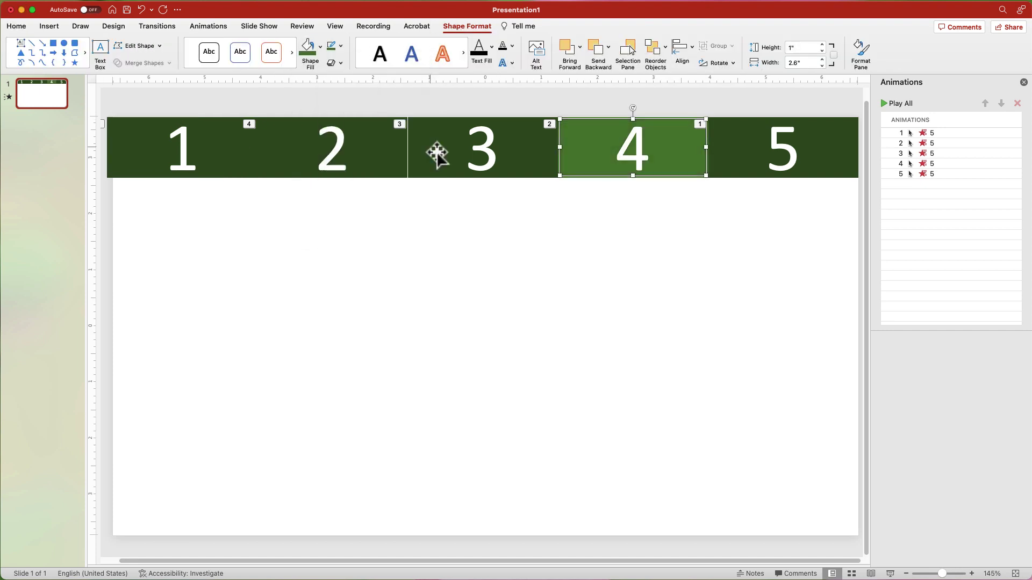
left_click(449, 155)
left_click(320, 46)
left_click(398, 70)
left_click(334, 151)
left_click(319, 47)
left_click(397, 128)
left_click(177, 150)
left_click(320, 46)
left_click(397, 119)
left_click(341, 46)
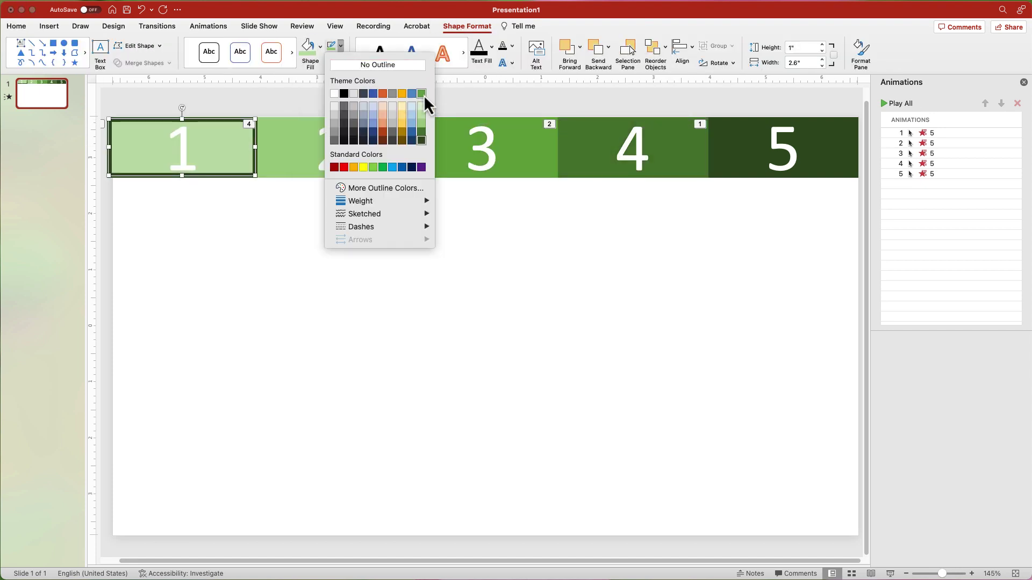
Set animations 2 through 5 in the Animation Pane to start After Previous.
left_click(424, 105)
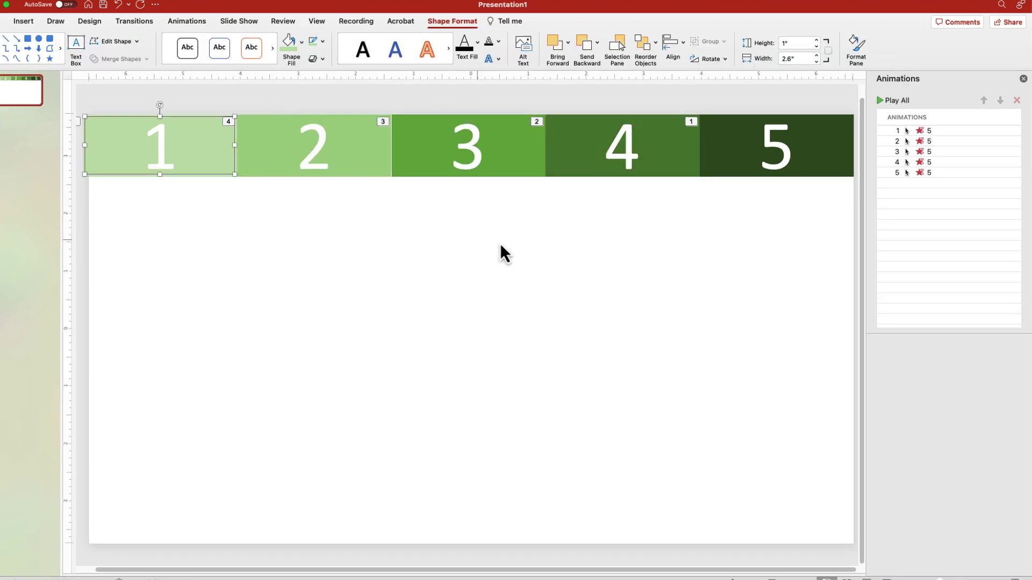
left_click(934, 143)
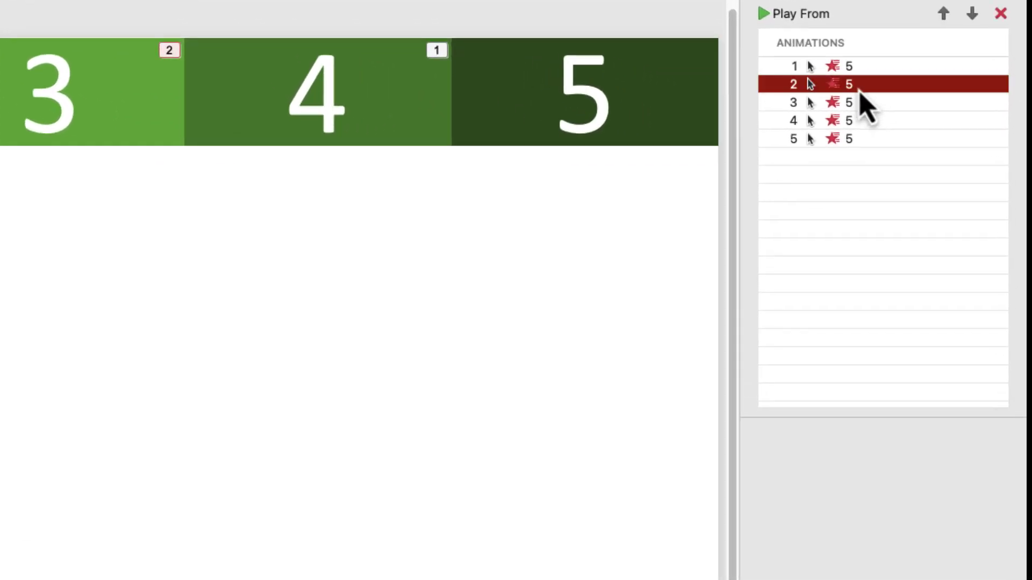
left_click(856, 141, "shift")
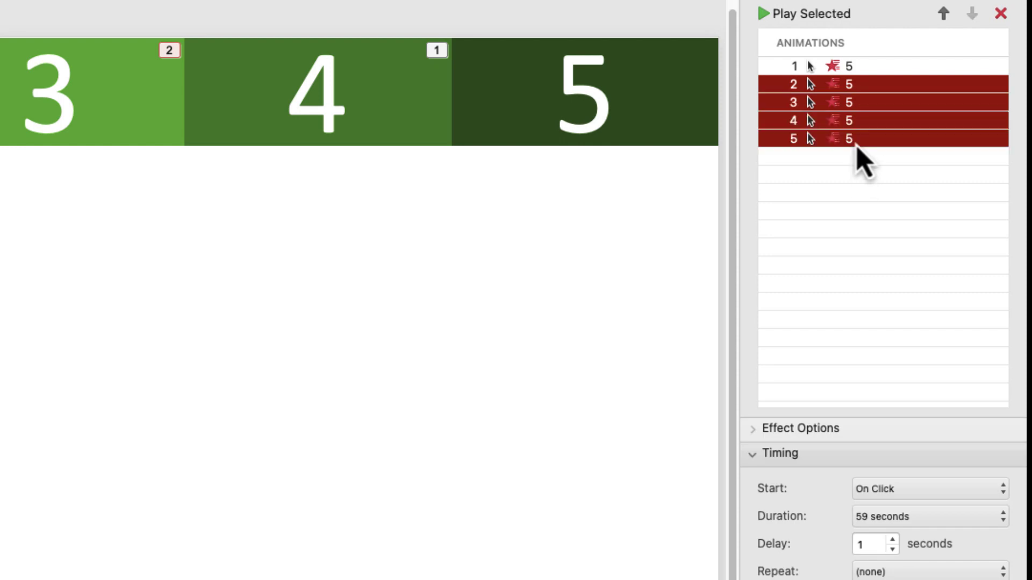
left_click(892, 489)
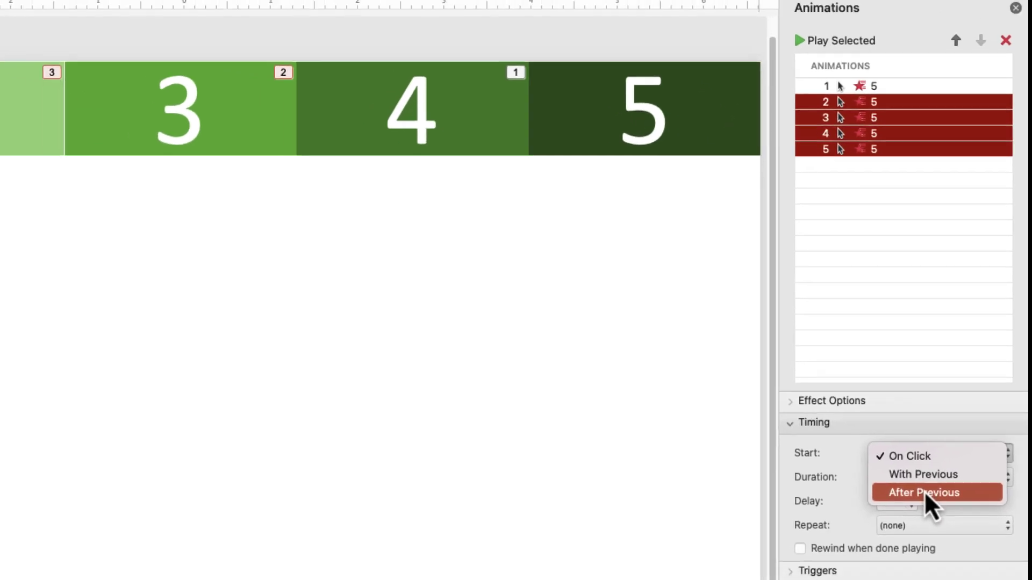
left_click(925, 491)
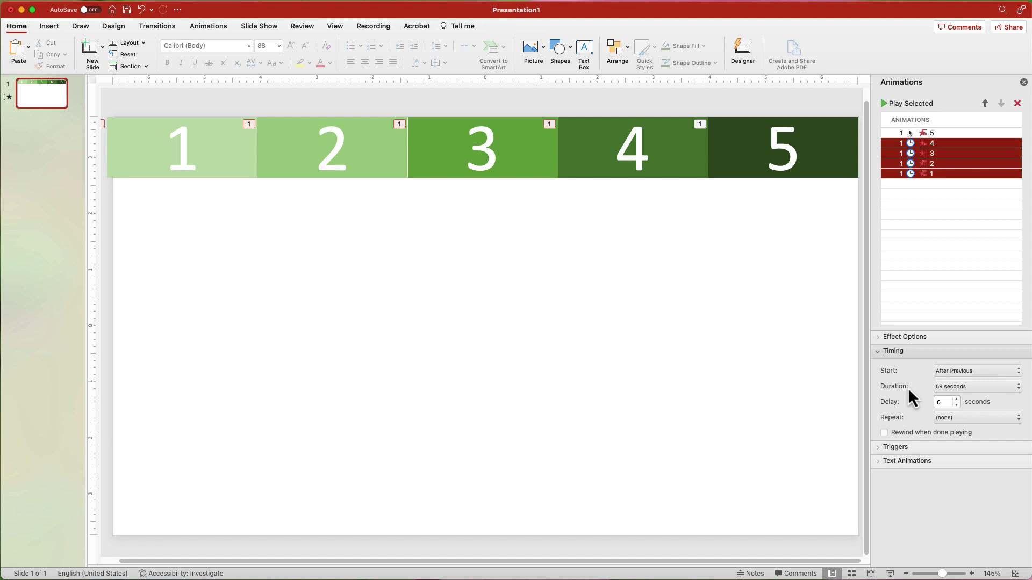
left_click(621, 258)
Turn off On Mouse Click and turn on After in the slide's transition timing.
left_click(164, 30)
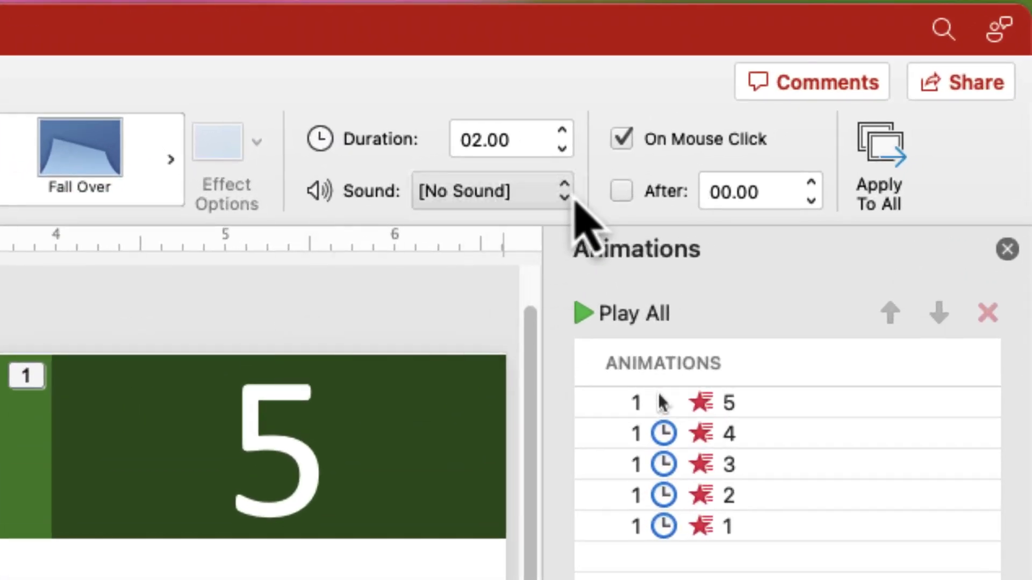
left_click(622, 138)
left_click(622, 191)
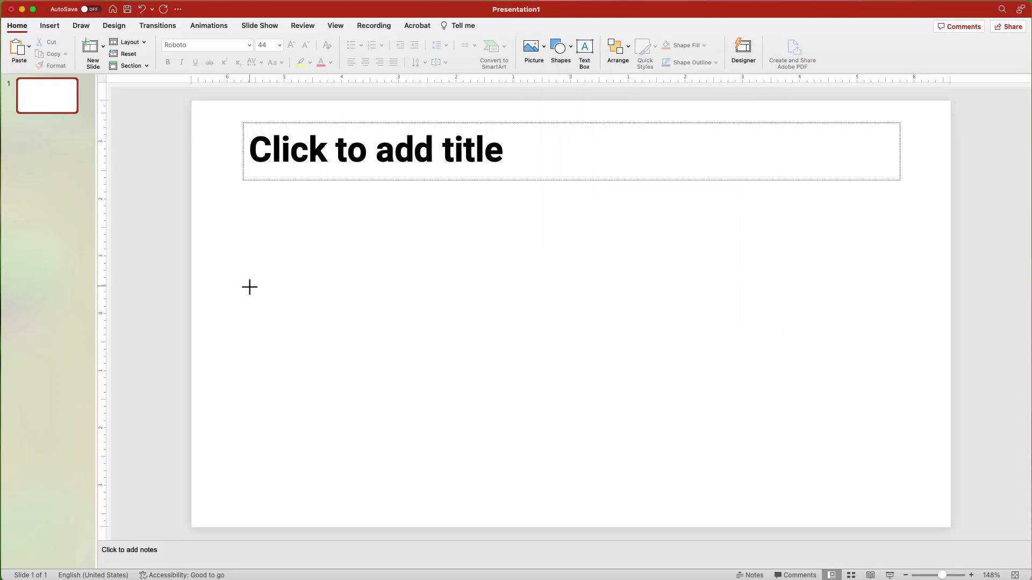
Insert a dark green circle with no outline and begin editing its text.
left_click(250, 286)
left_click(320, 46)
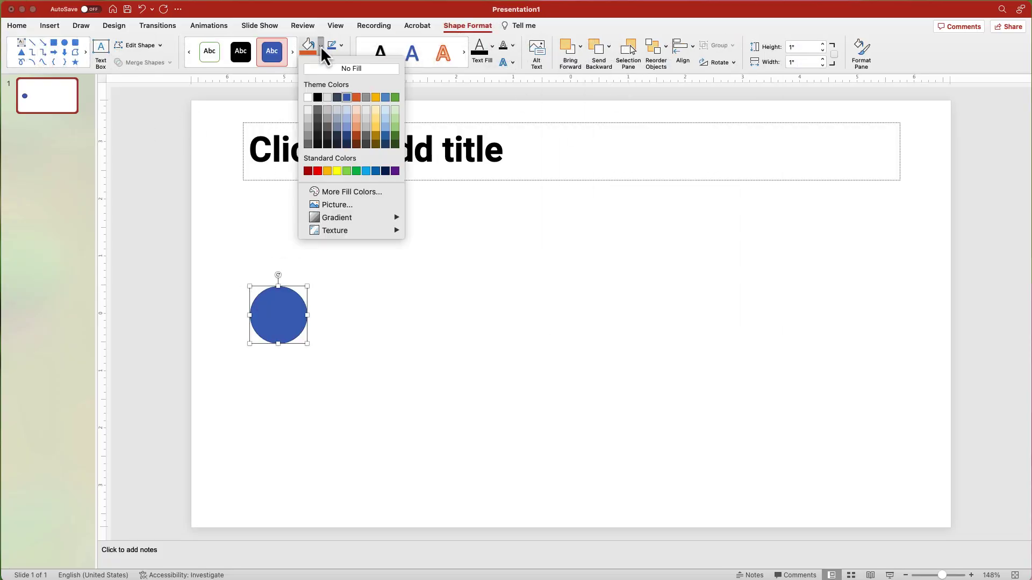
left_click(395, 149)
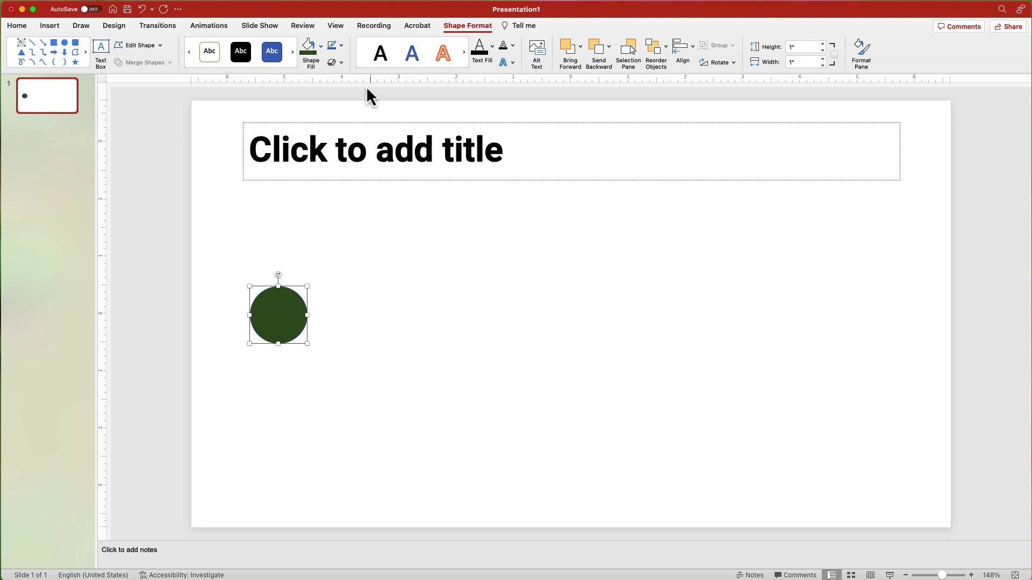
left_click(341, 45)
left_click(347, 63)
right_click(278, 316)
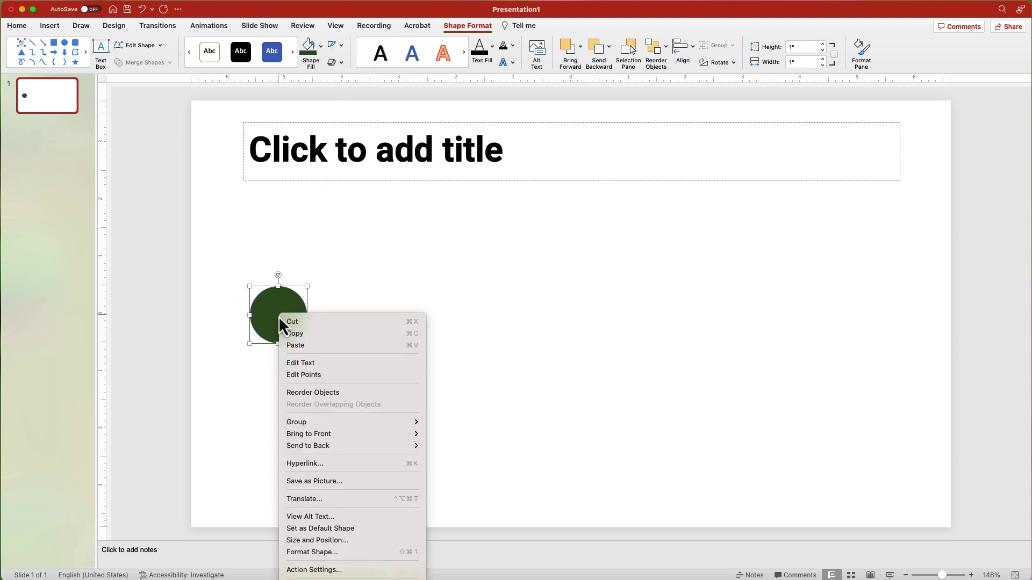
left_click(315, 362)
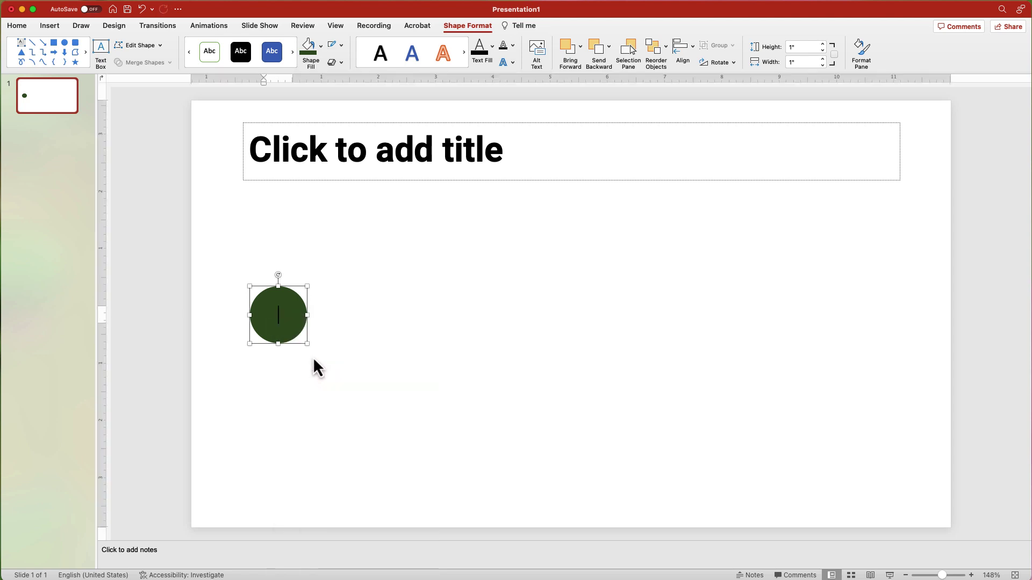
Label the circle '1' and give it a Wheel exit effect.
type("1")
left_click(303, 361)
left_click(287, 328)
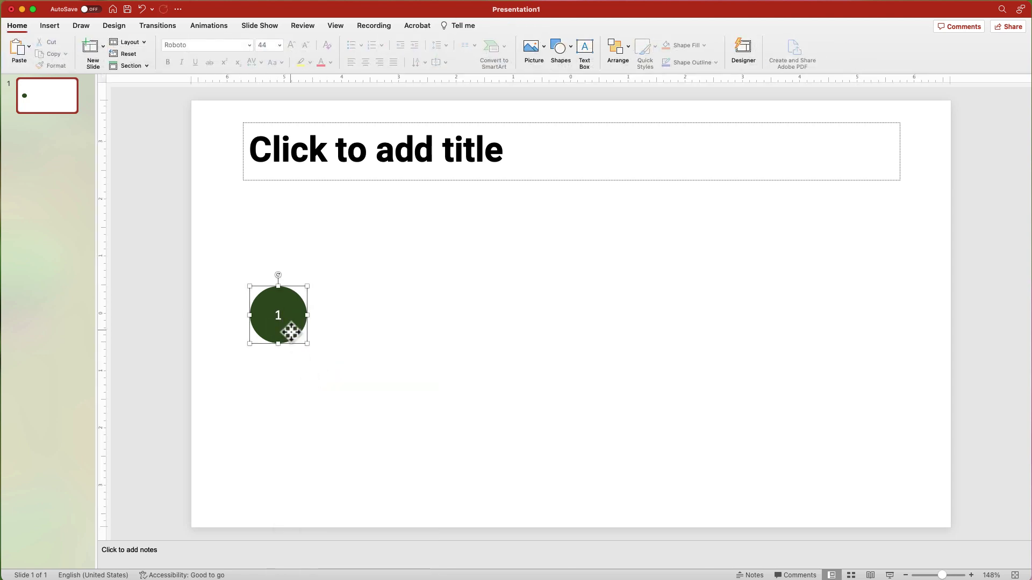
left_click(212, 26)
left_click(547, 69)
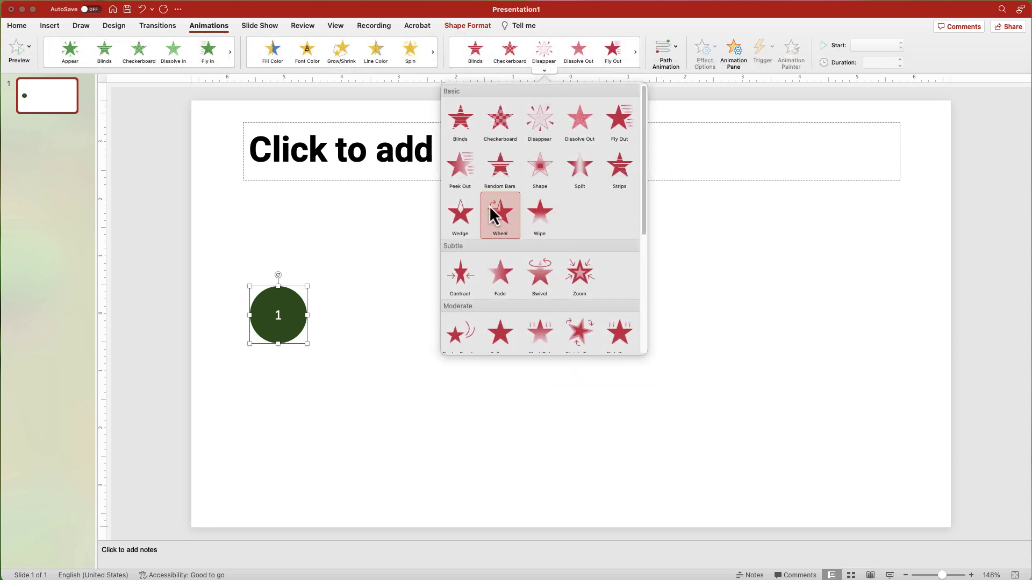
left_click(497, 213)
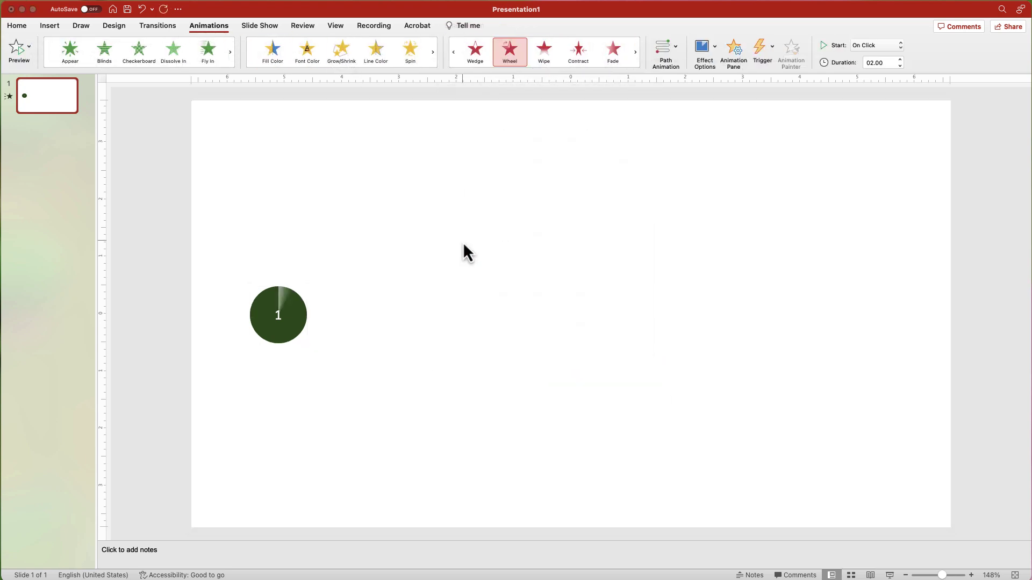
Set the Wheel animation's duration to 59 seconds.
left_click(735, 48)
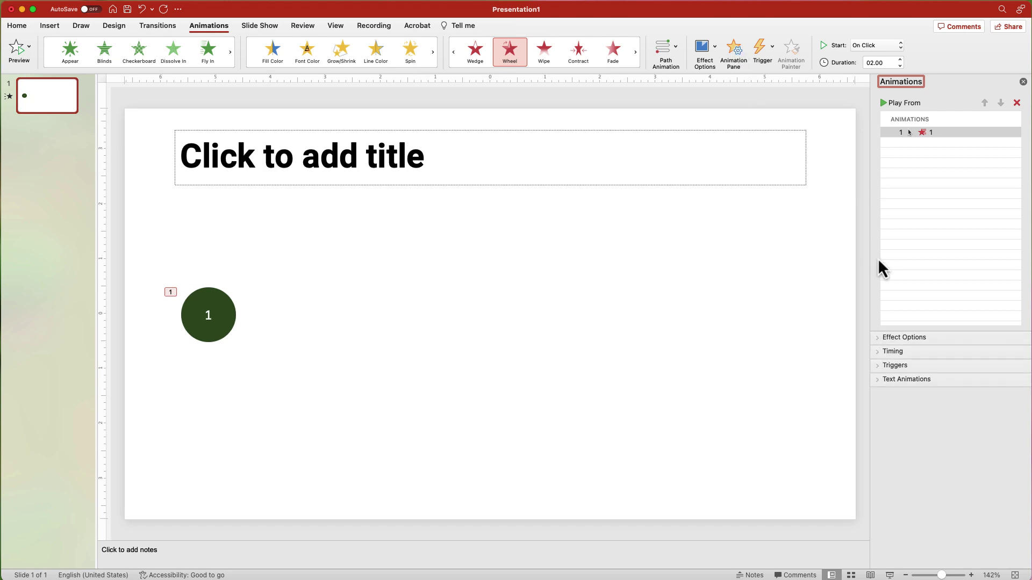
left_click(914, 350)
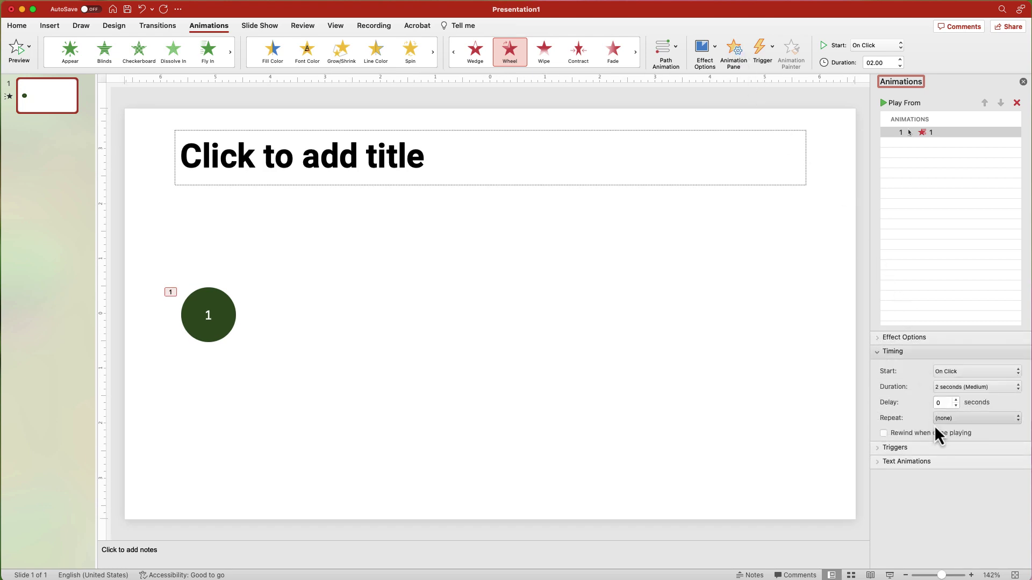
left_click(952, 387)
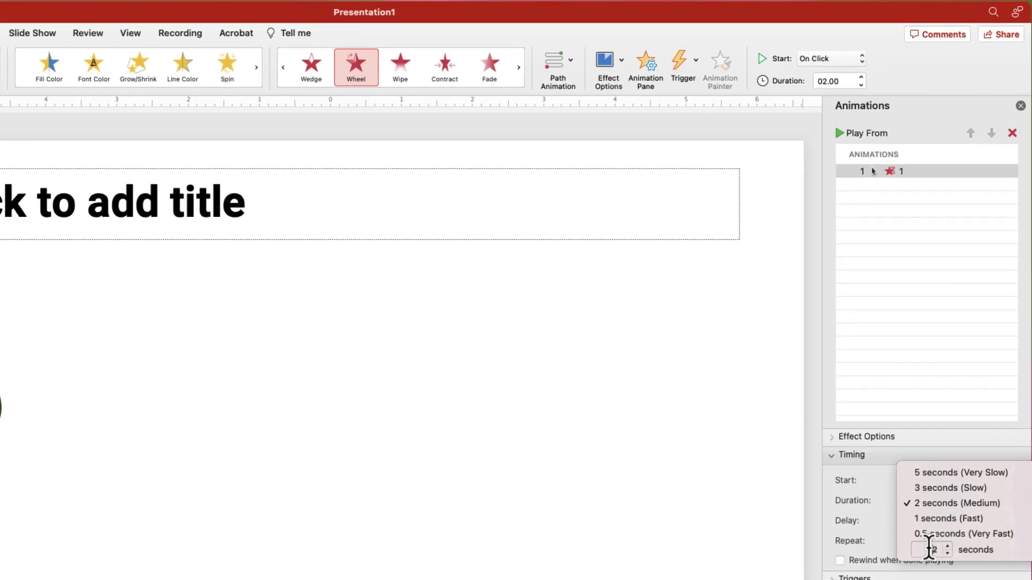
double_click(933, 549)
key("Return")
Give the animation a 1-second delay and duplicate the circle into a row of five.
left_click(863, 526)
left_click(934, 519)
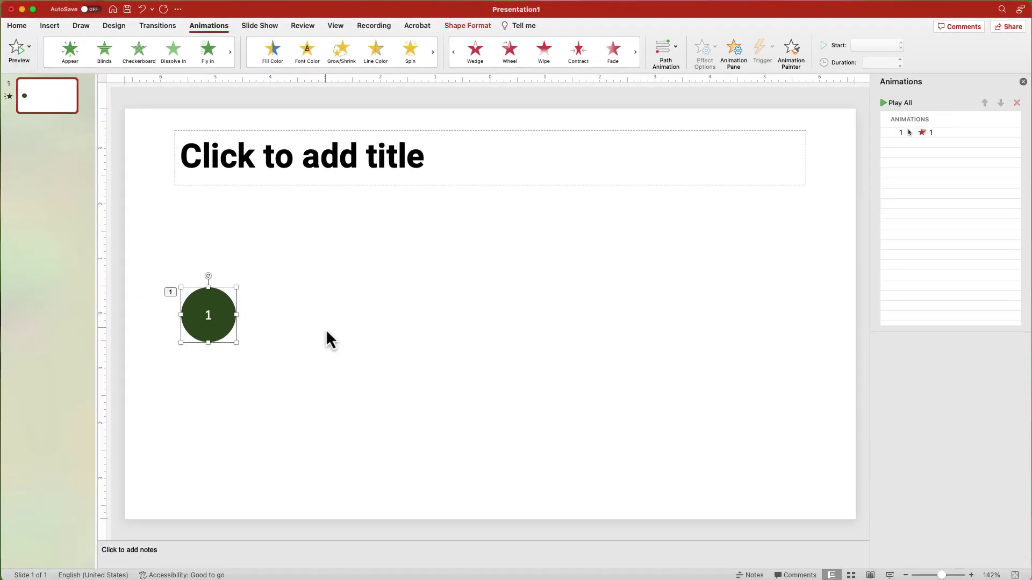
key("super+d")
left_click_drag(228, 339, 283, 327)
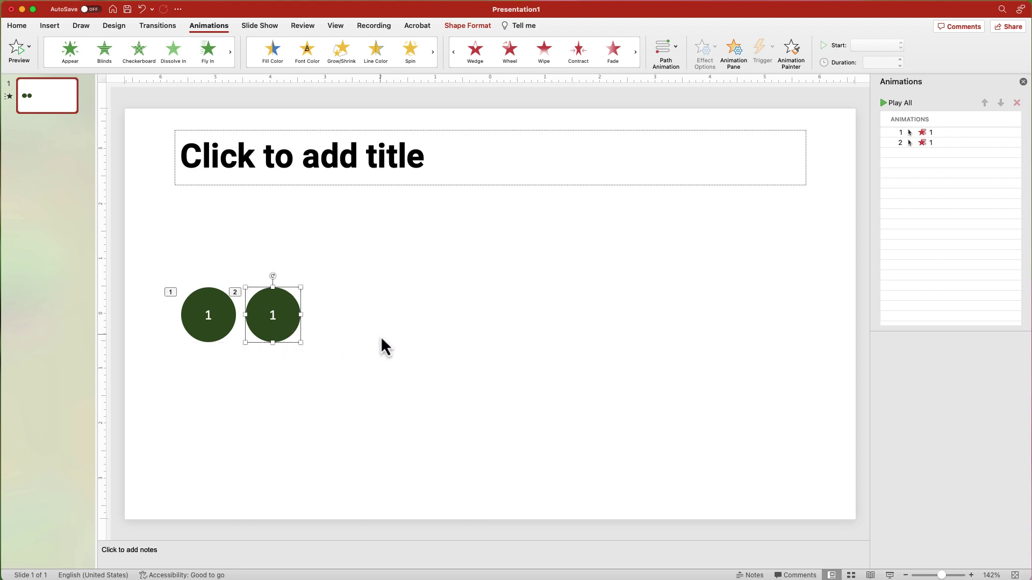
key("super+d")
key("super+d")
key("super+d")
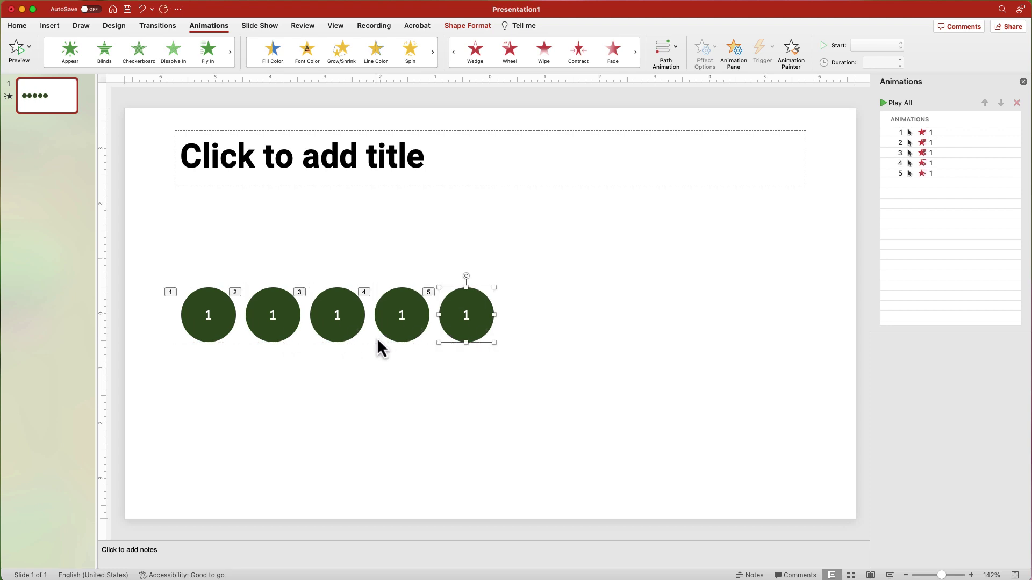
Renumber the copied circles 2, 3, 4 and 5.
double_click(271, 316)
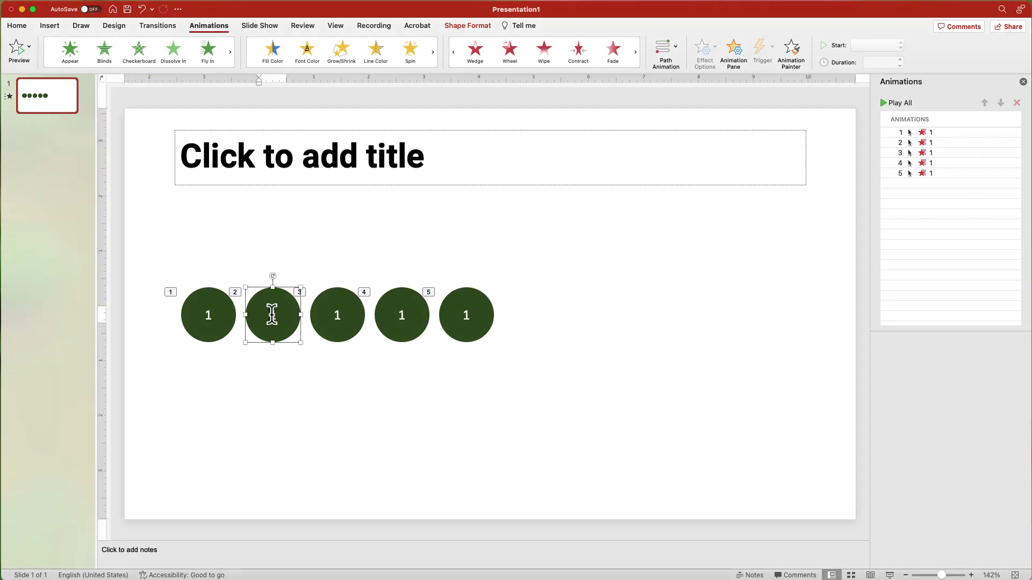
type("2")
double_click(336, 316)
type("3")
double_click(399, 315)
type("4")
double_click(466, 316)
type("5")
left_click(857, 230)
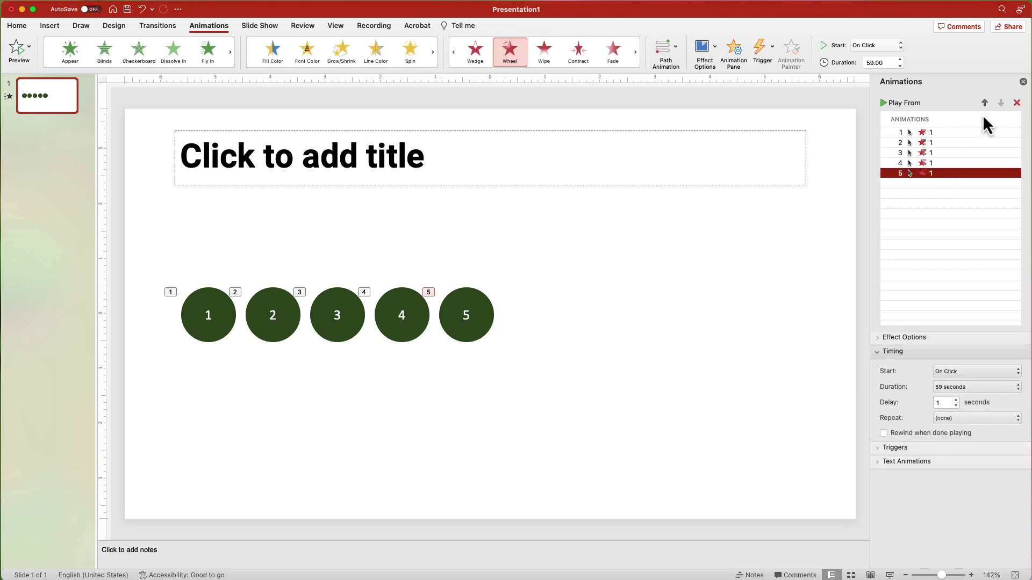
Reorder the circle animations so they run from 5 down to 1.
left_click(984, 102)
left_click(984, 102)
left_click(984, 103)
left_click(984, 103)
left_click(984, 102)
left_click(983, 103)
left_click(983, 103)
left_click(966, 172)
left_click(983, 103)
left_click(984, 103)
left_click(965, 173)
left_click(984, 103)
Set animations 2 through 5 to start After Previous.
left_click(941, 144)
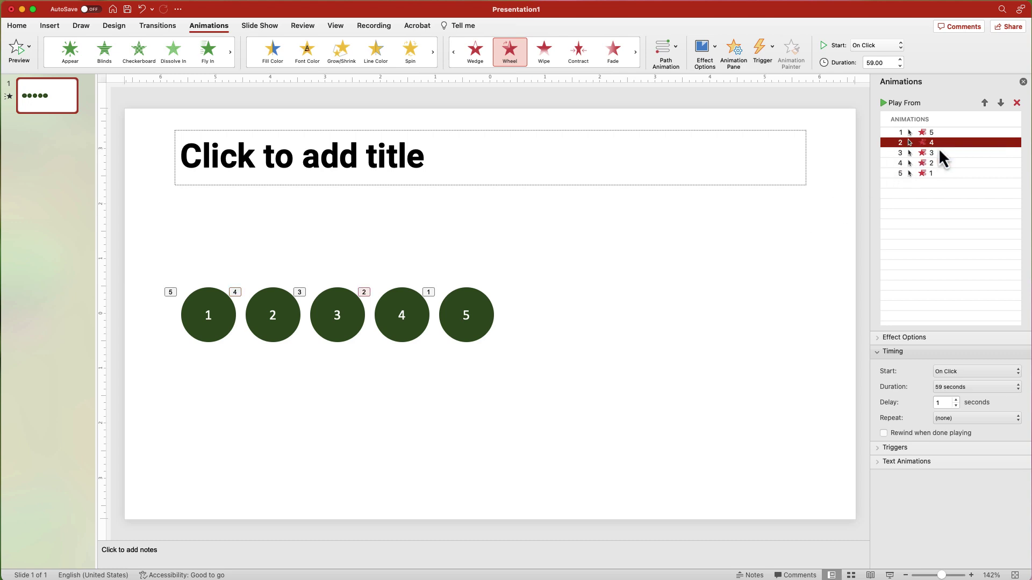
left_click(939, 172, "shift")
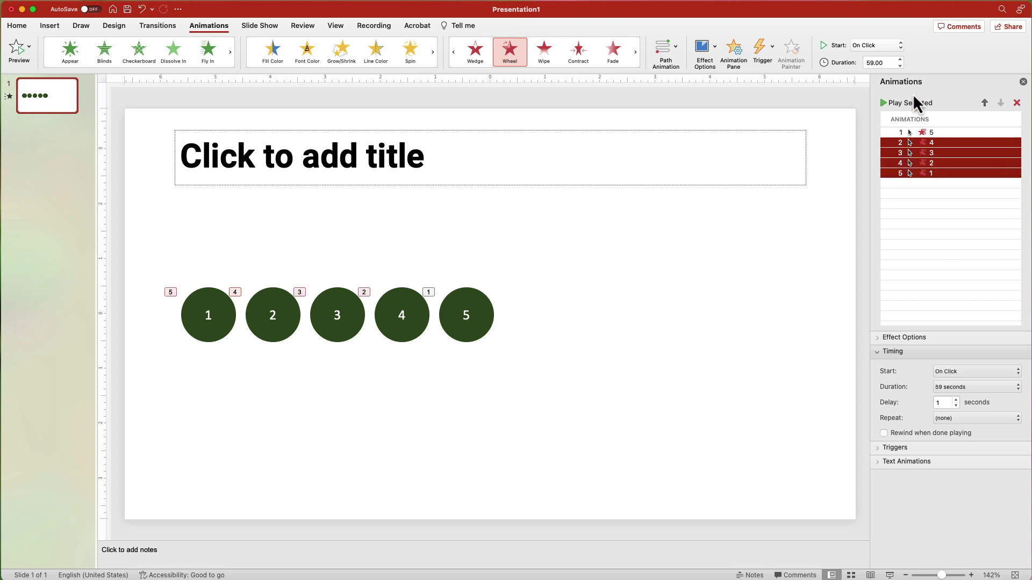
left_click(882, 47)
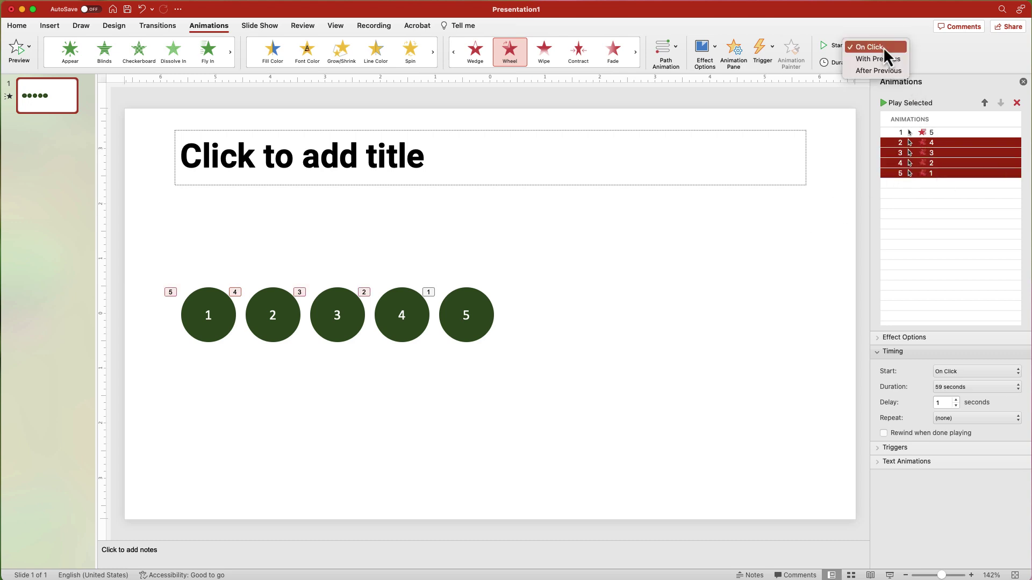
left_click(892, 72)
Fill circles 2 to 5 with progressively lighter greens, palest on circle 5.
left_click(293, 323)
left_click(467, 25)
left_click(321, 46)
left_click(395, 137)
left_click(337, 315)
left_click(321, 46)
left_click(395, 126)
left_click(401, 315)
left_click(321, 46)
left_click(395, 118)
left_click(178, 245)
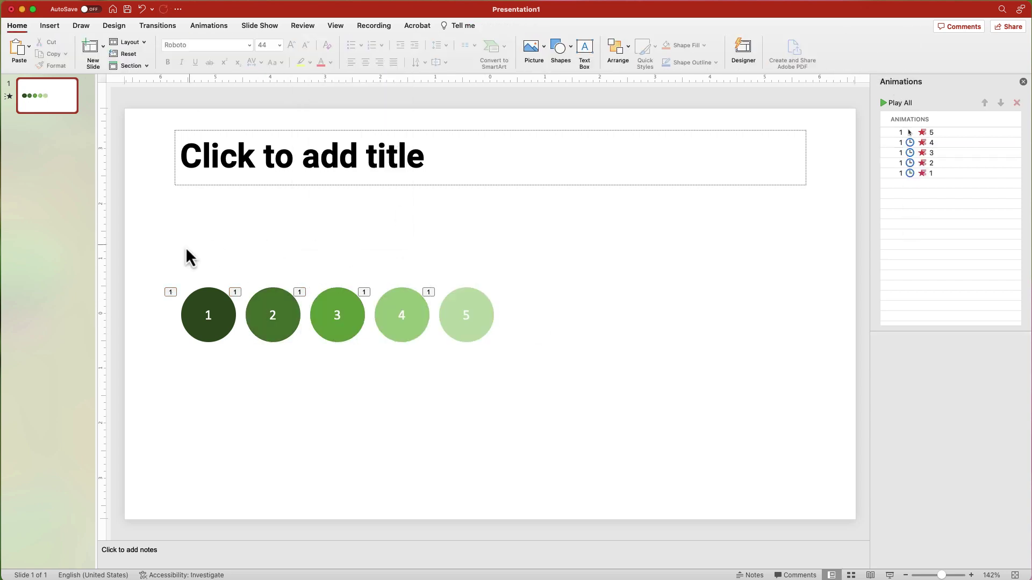
Stack the five numbered circles by aligning their centres and middles.
left_click_drag(163, 242, 514, 408)
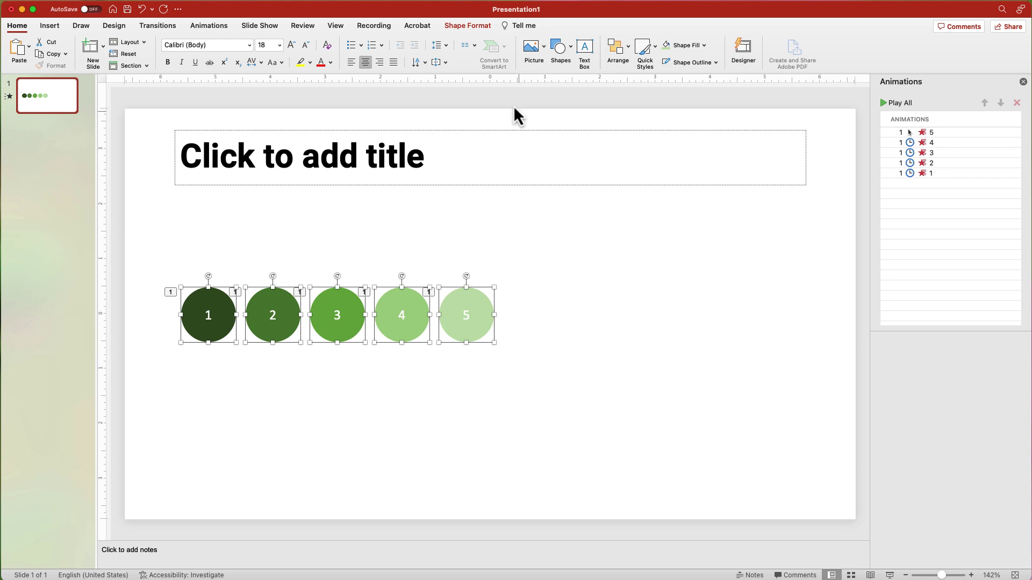
left_click(468, 26)
left_click(687, 47)
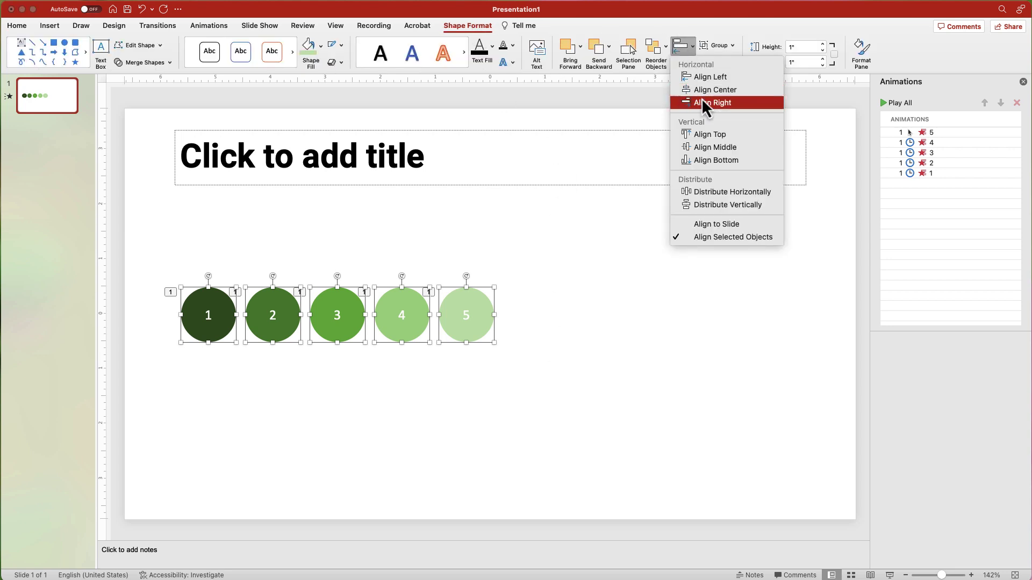
left_click(704, 90)
left_click(691, 48)
left_click(702, 148)
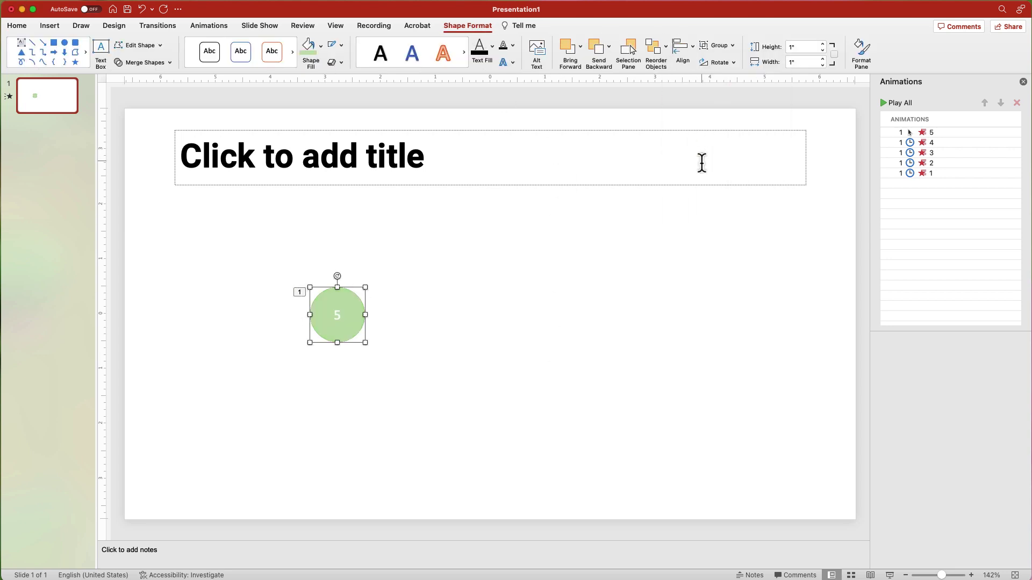
Lock the circles' aspect ratio, set their height to 4 inches, and prepare a custom font size.
left_click(834, 55)
type("4")
key("Tab")
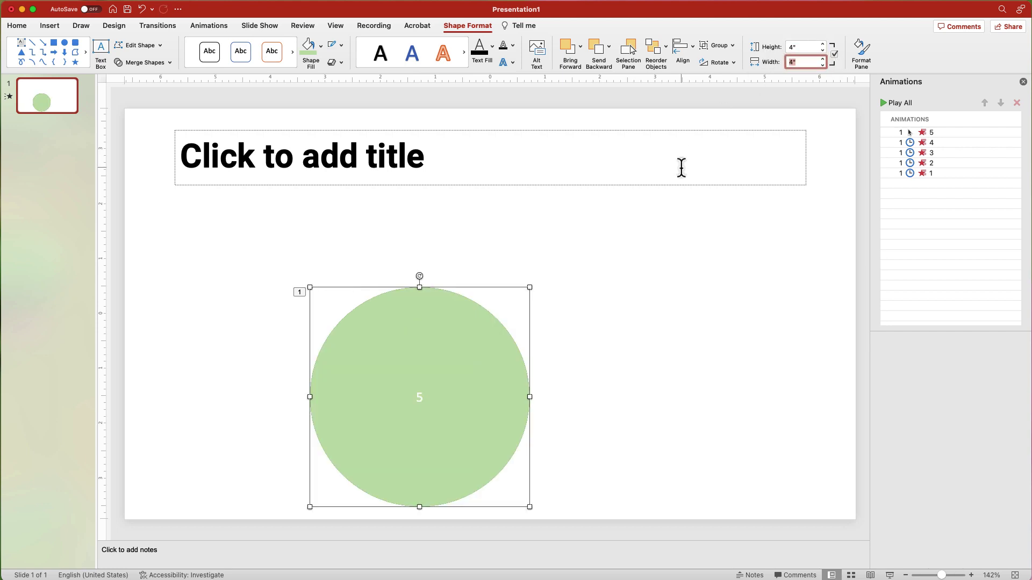
left_click(16, 26)
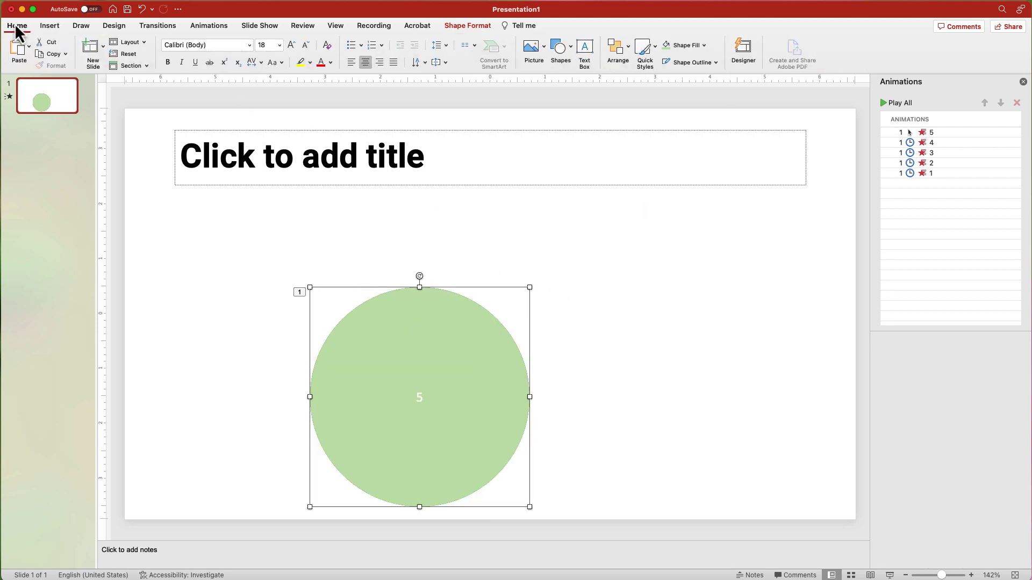
left_click(279, 45)
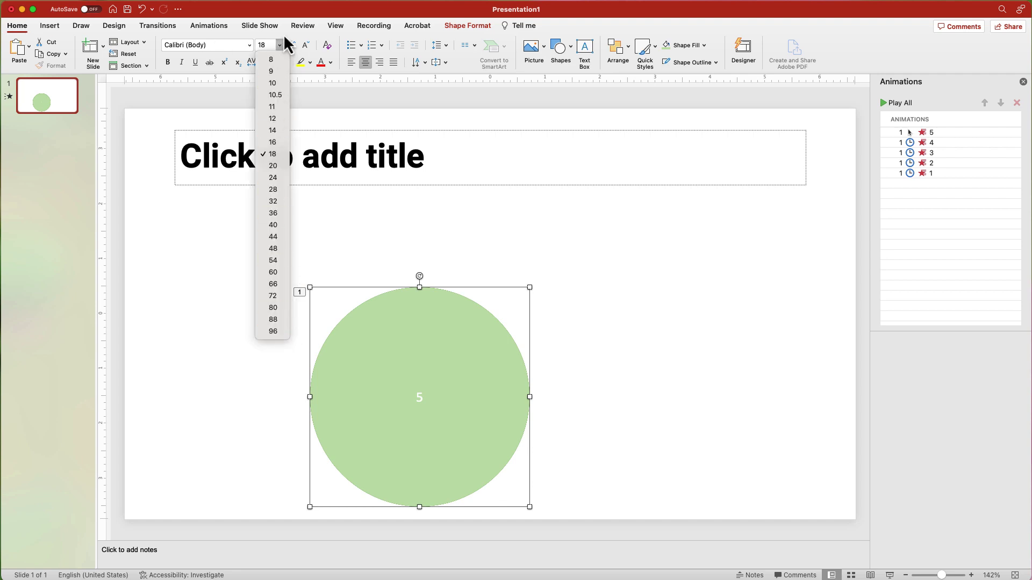
left_click(269, 46)
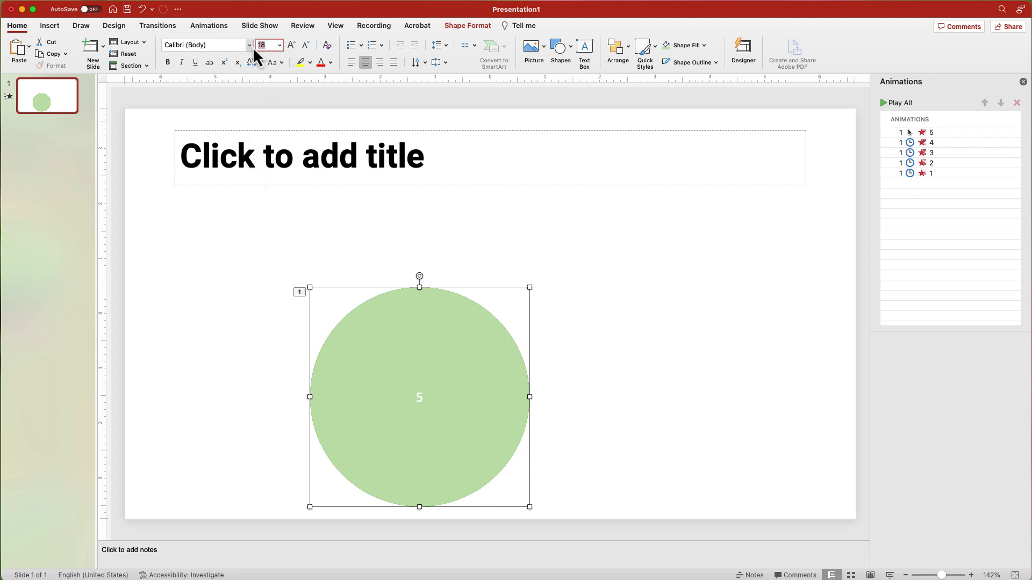
Set the circles' number font size to 150.
type("150")
key("Return")
left_click(363, 201)
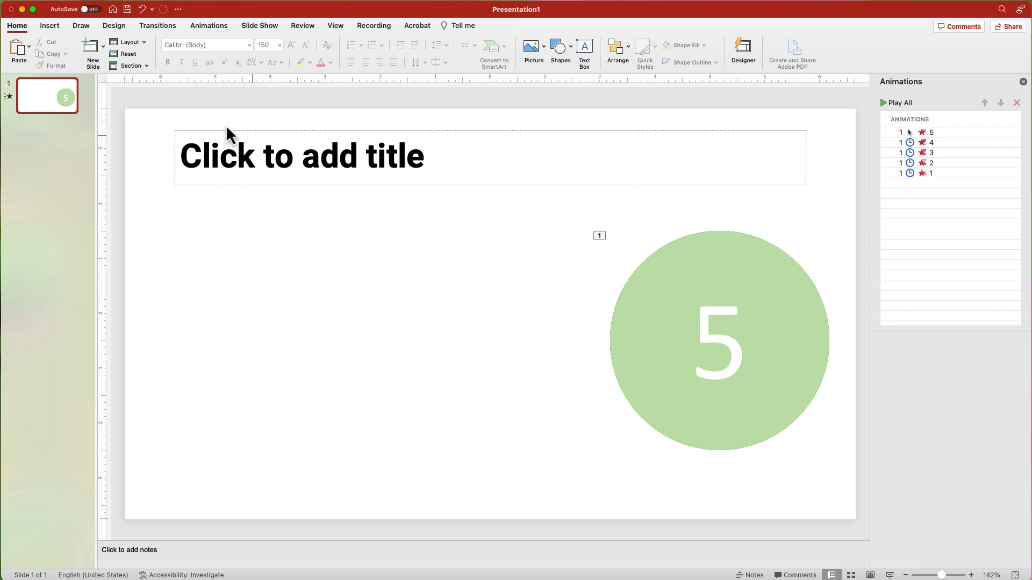
Insert a stopwatch icon and enlarge it to frame the stacked circle.
left_click(54, 26)
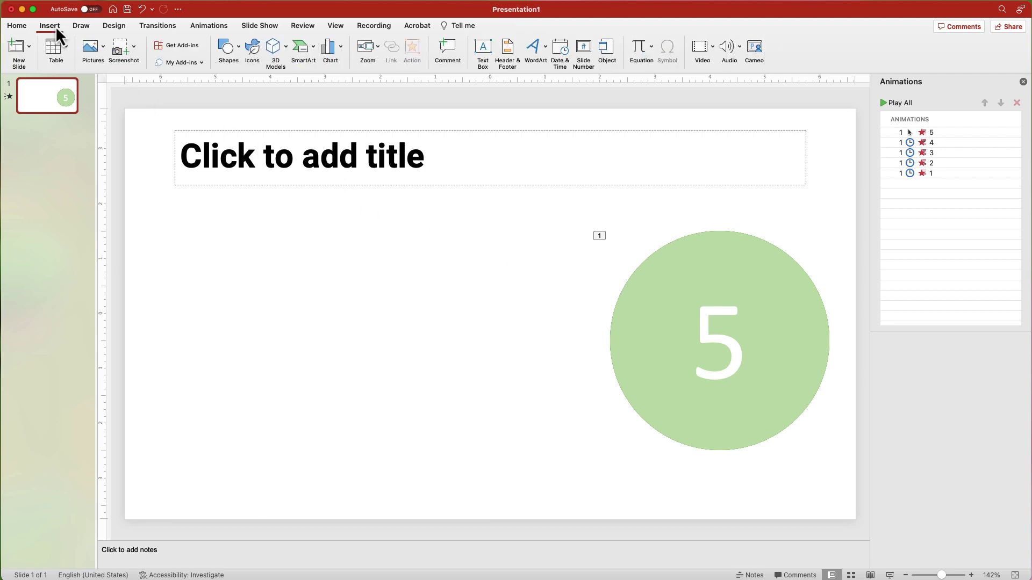
left_click(251, 48)
type("stopw")
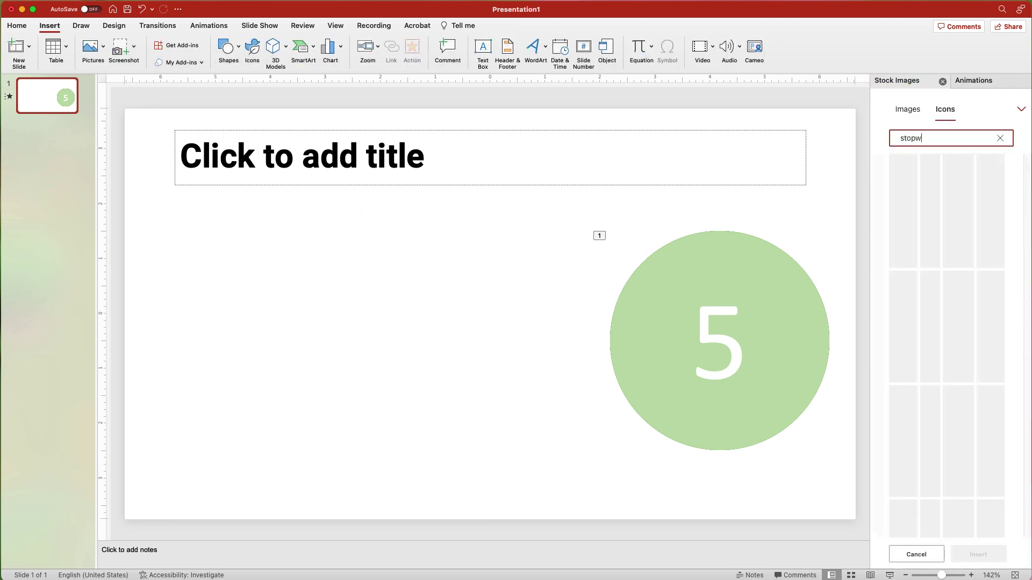
type("atch")
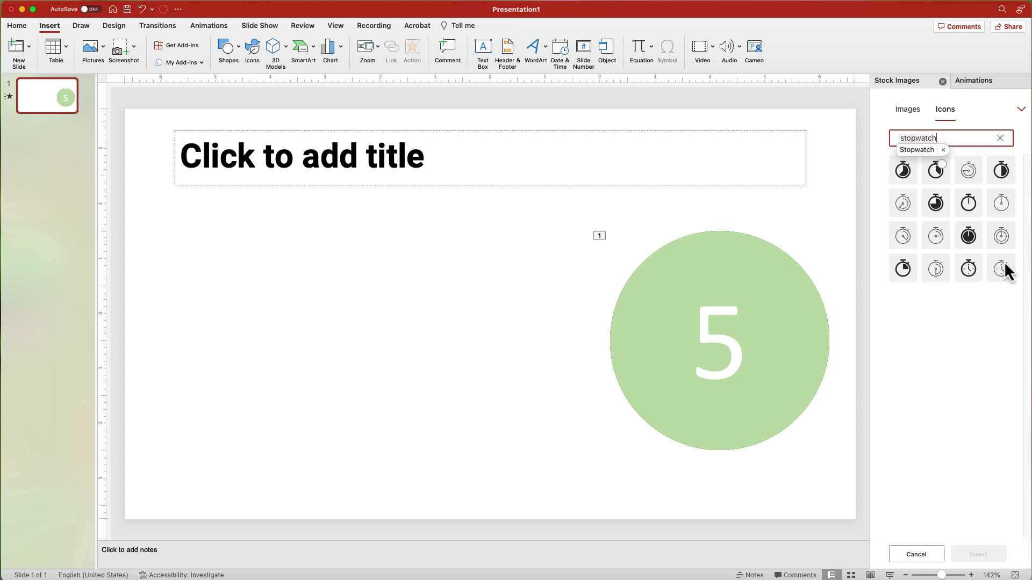
left_click(1001, 268)
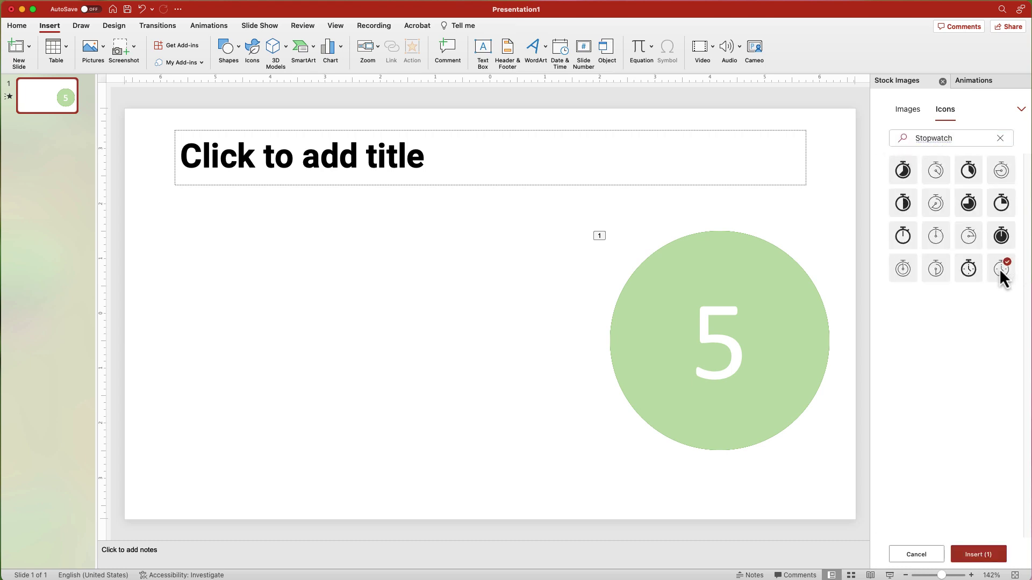
left_click(974, 560)
left_click_drag(516, 341, 824, 338)
Convert the stopwatch icon to shapes and delete its clock hands.
left_click(43, 48)
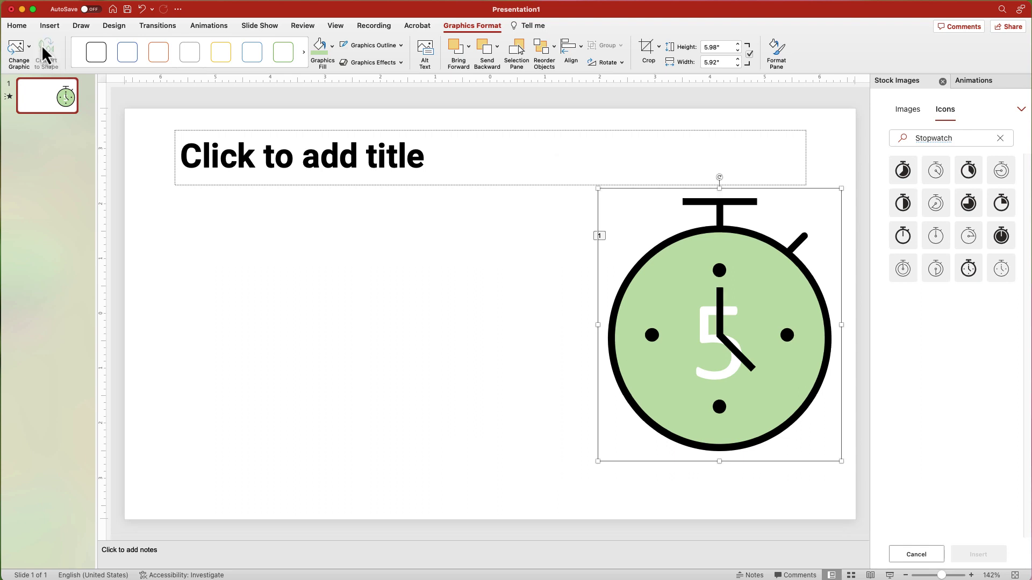
left_click(722, 316)
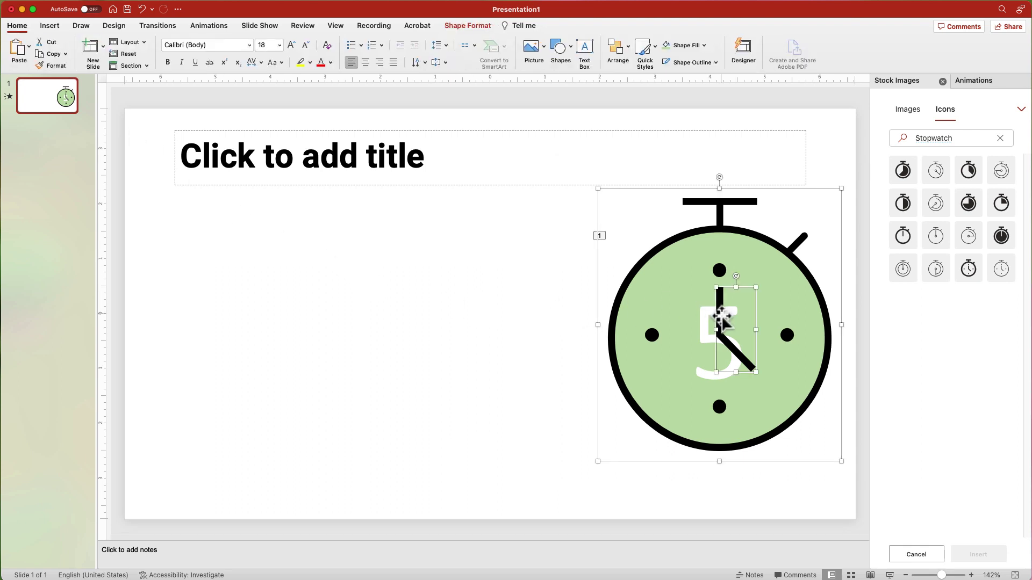
key("Delete")
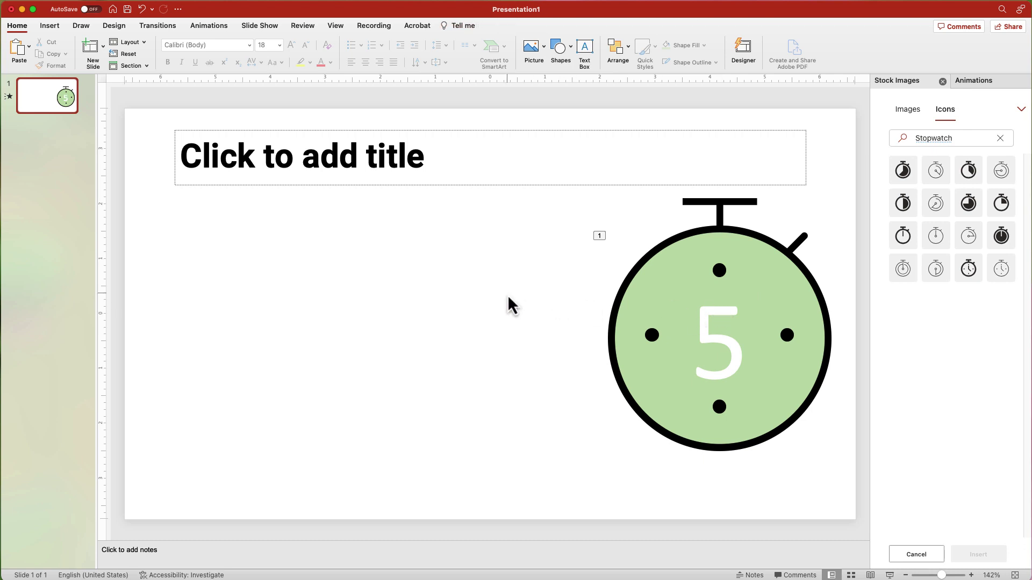
Type 'Break Time' as the slide title.
left_click(303, 158)
type("Break Time")
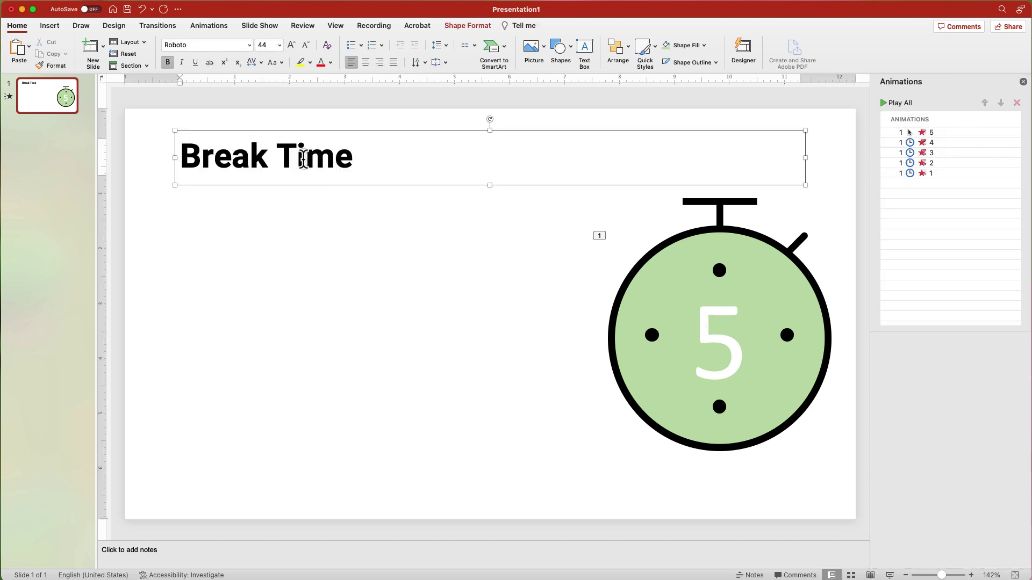
left_click(253, 188)
Insert a tea cup icon and a steaming mug icon from an icon search for 'tea'.
left_click(50, 27)
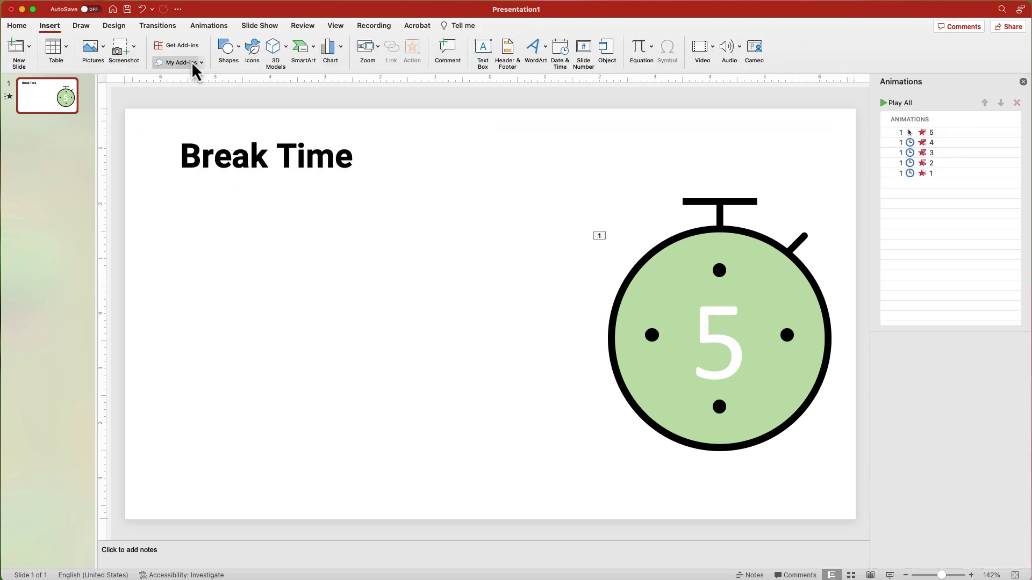
left_click(255, 53)
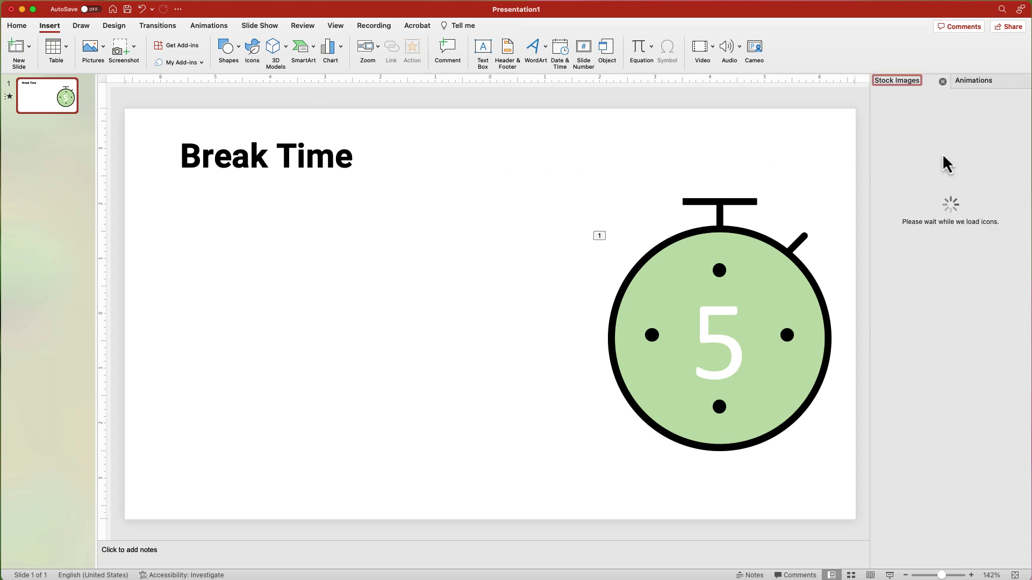
type("tea")
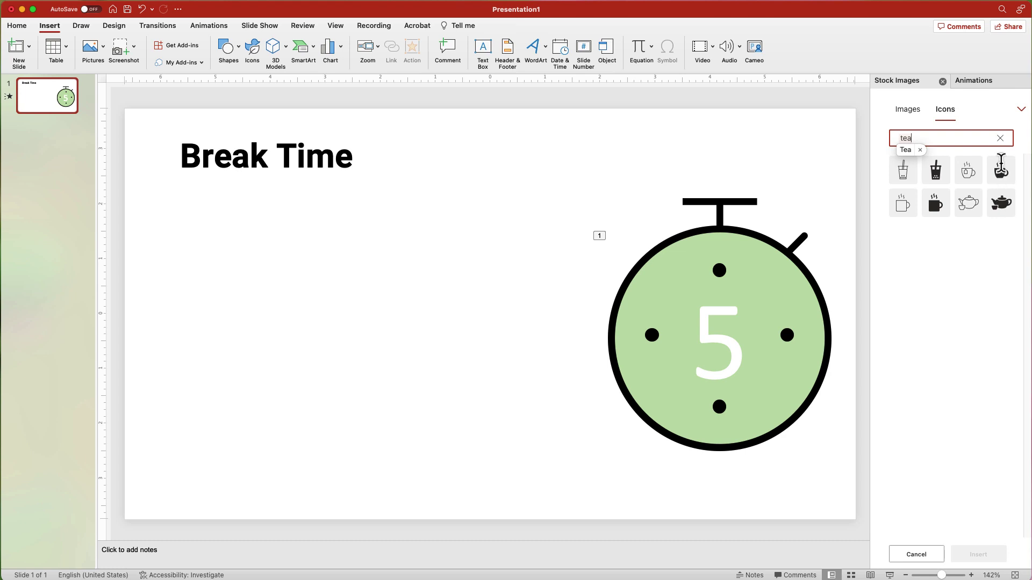
left_click(1003, 172)
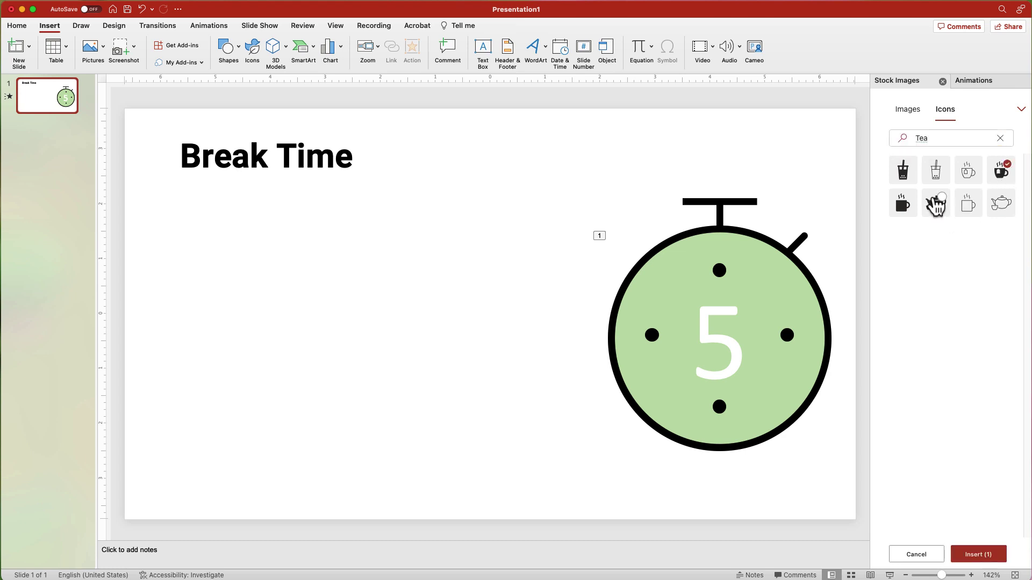
left_click(901, 203)
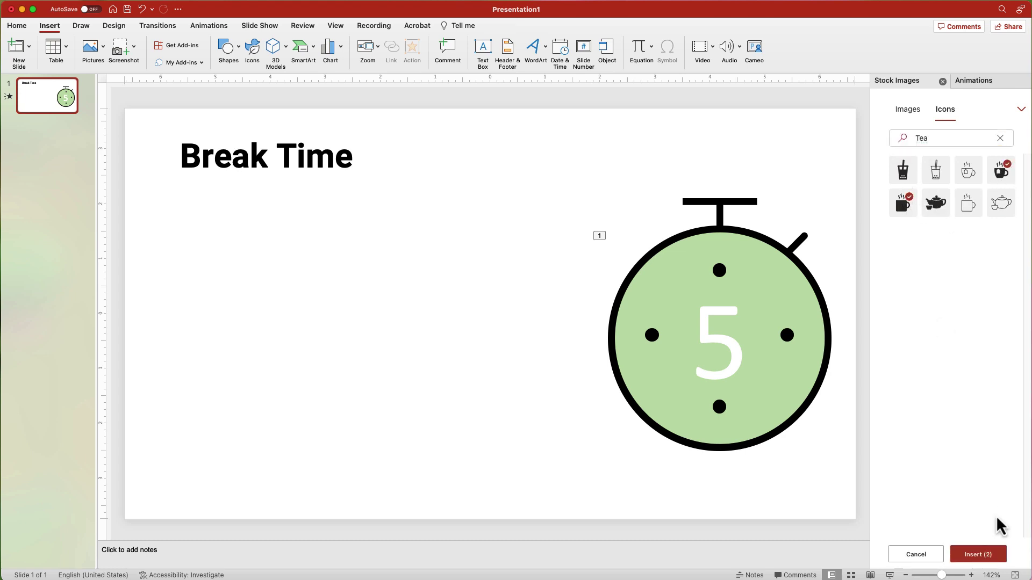
left_click(982, 555)
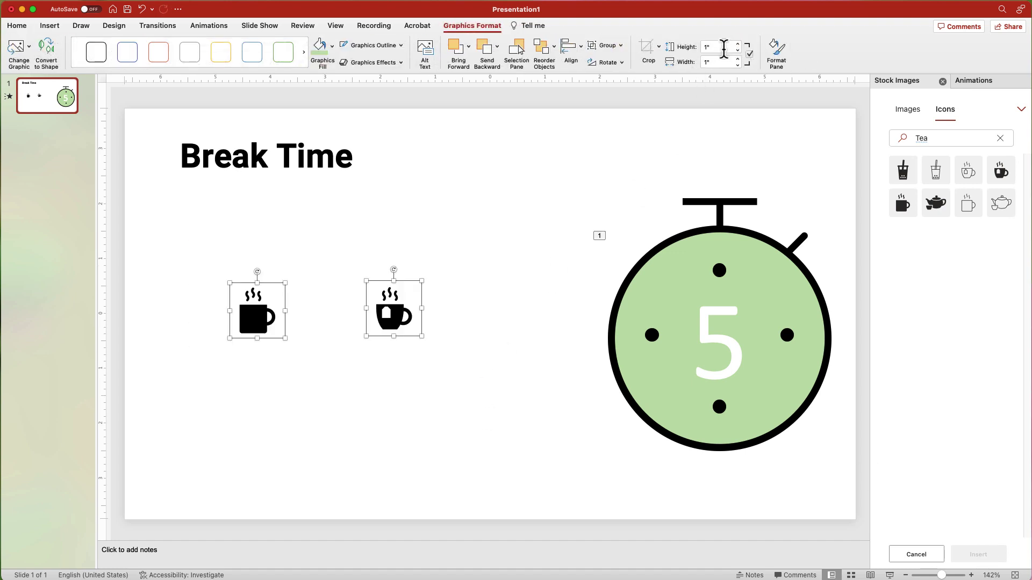
Make both cup icons 4 inches tall and place them side by side left of the stopwatch.
double_click(716, 48)
type("4")
key("Tab")
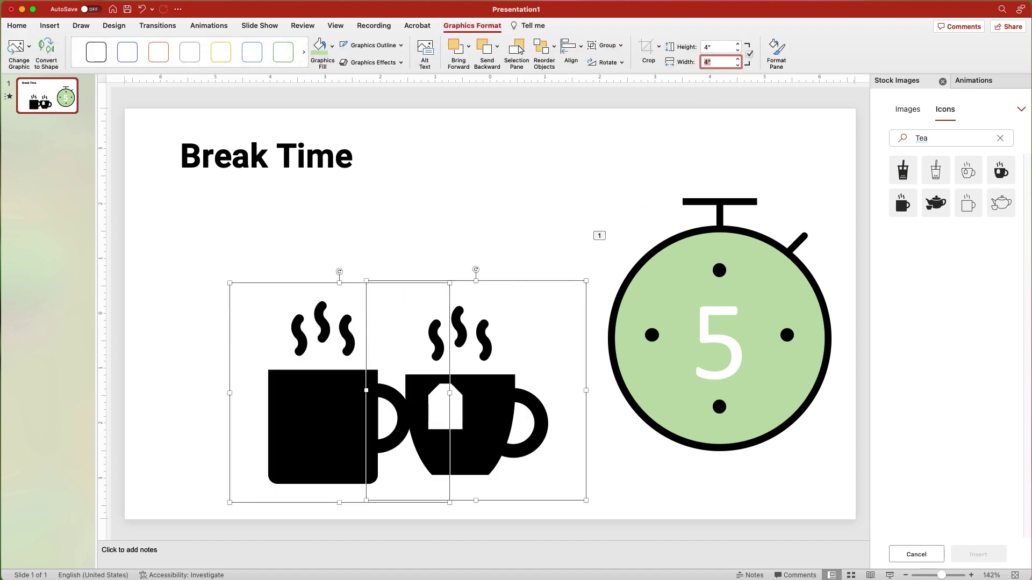
left_click(221, 325)
left_click_drag(326, 462, 248, 424)
left_click_drag(442, 437, 403, 410)
left_click(519, 282)
left_click(585, 51)
Add a 96-point 'Break is Over' text box on a single line.
left_click_drag(175, 198, 415, 229)
type("Break is Over")
left_click(280, 45)
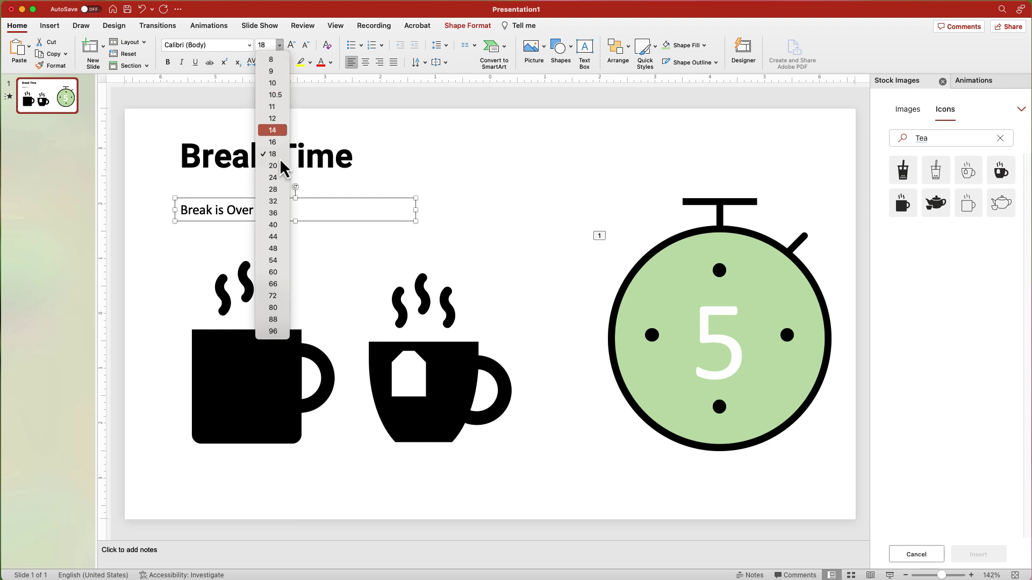
left_click(273, 331)
left_click_drag(417, 290, 651, 224)
Align the 'Break is Over' text box to the slide's centre and middle.
left_click(471, 31)
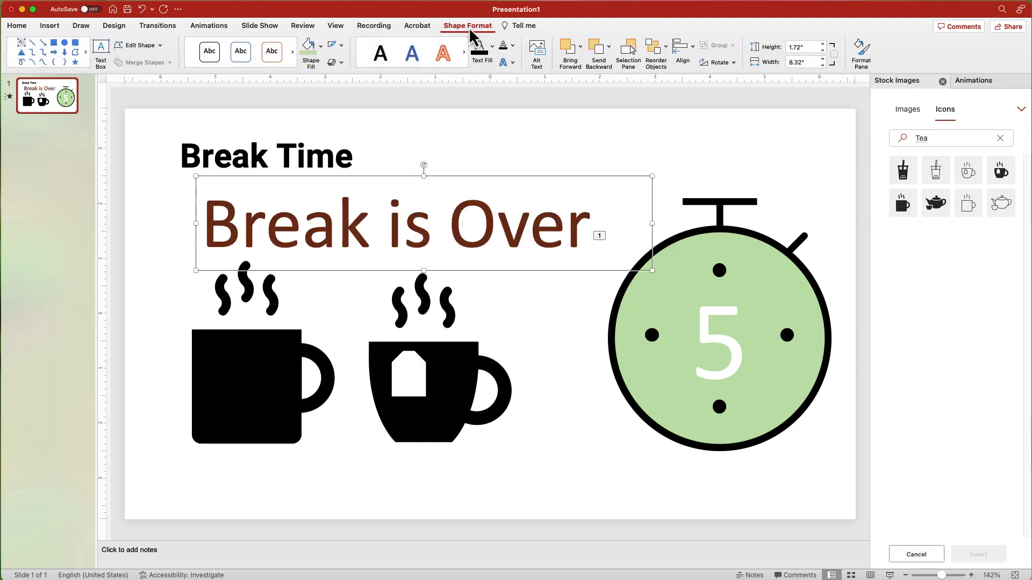
left_click(691, 52)
left_click(712, 91)
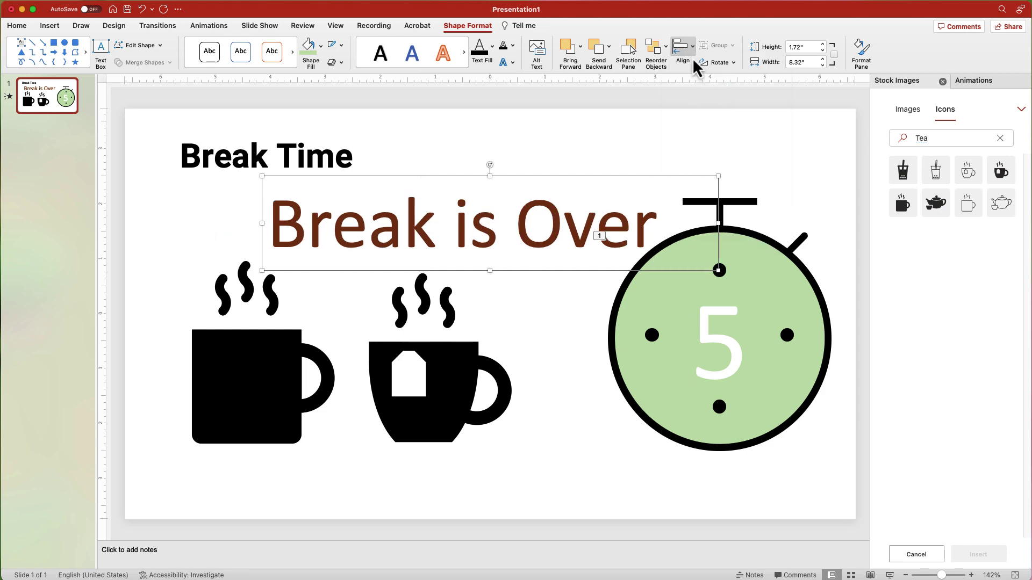
left_click(691, 55)
left_click(723, 147)
left_click(153, 225)
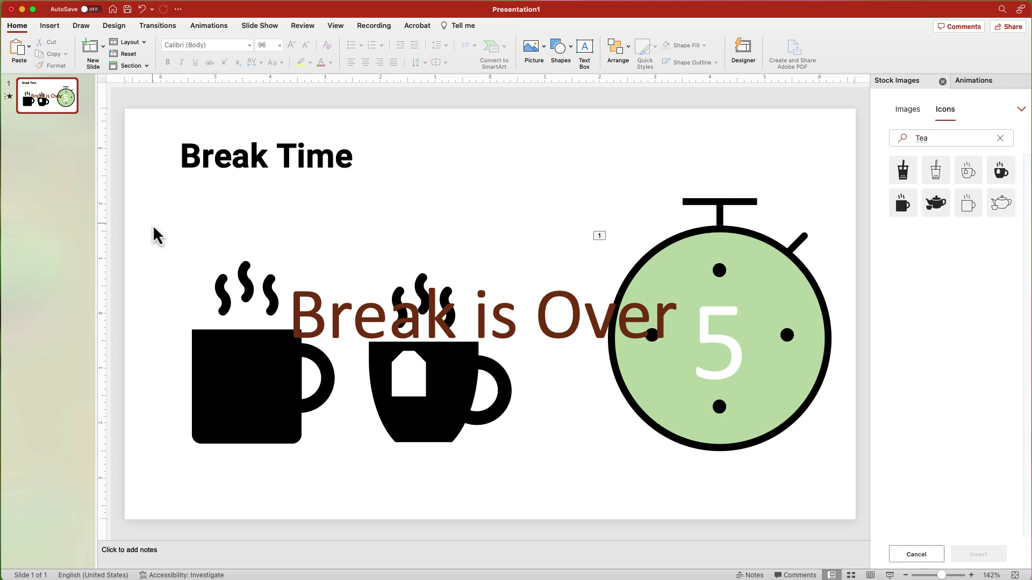
Give the stopwatch, both cups and the title a Disappear exit starting After Previous.
left_click(693, 202)
left_click(451, 384, "shift")
left_click(291, 379, "shift")
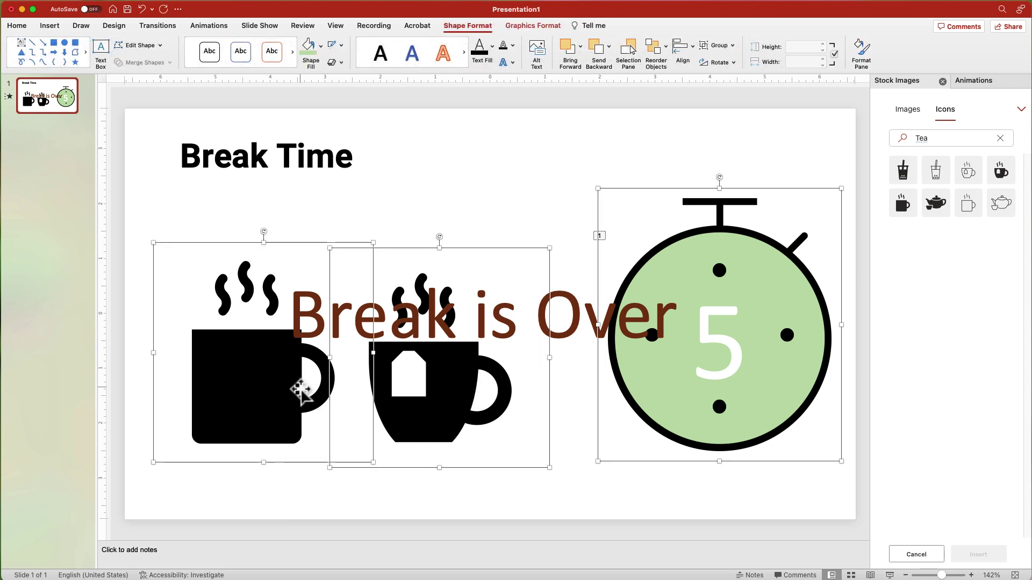
left_click(284, 164, "shift")
left_click(210, 28)
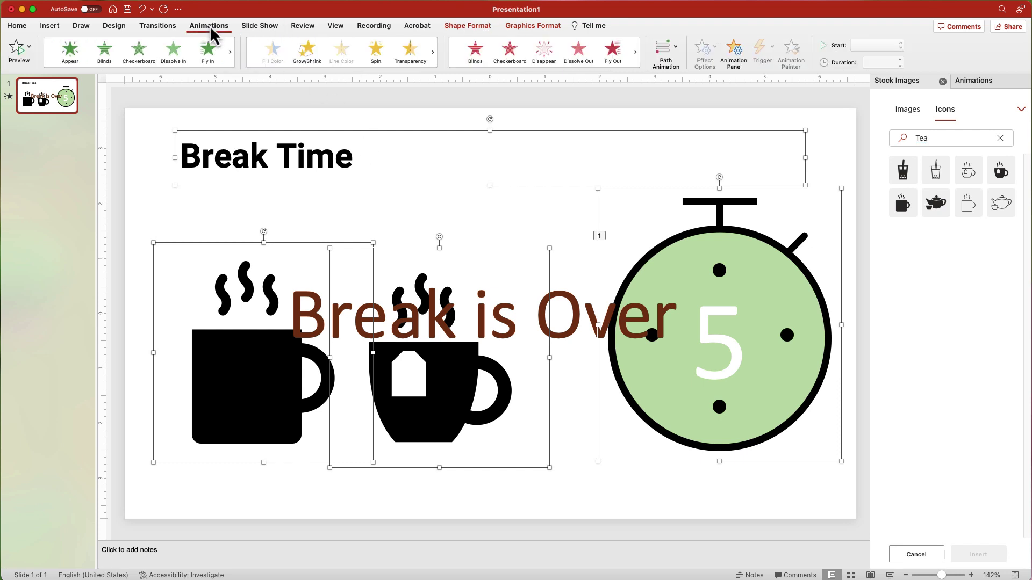
left_click(547, 47)
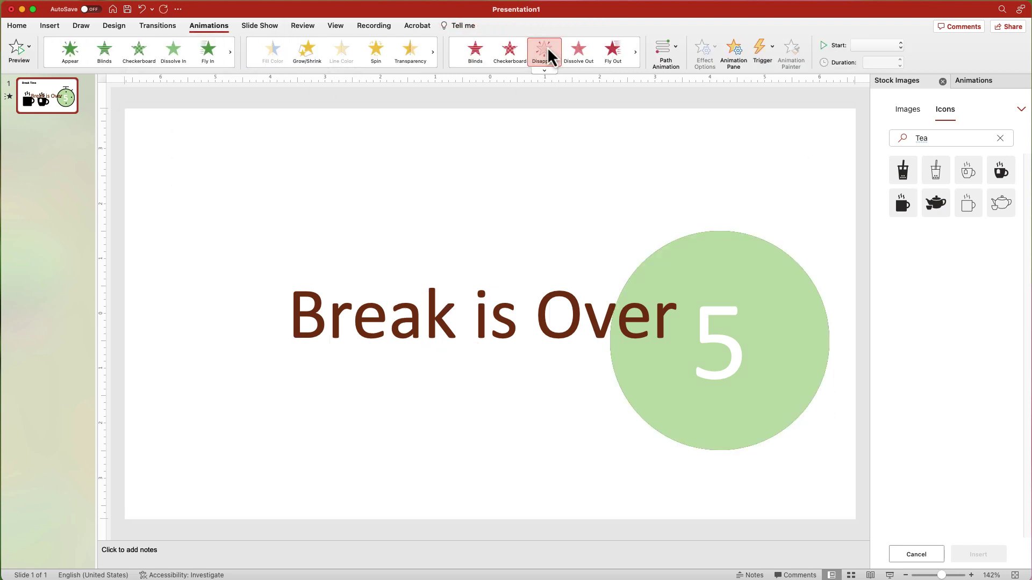
left_click(942, 82)
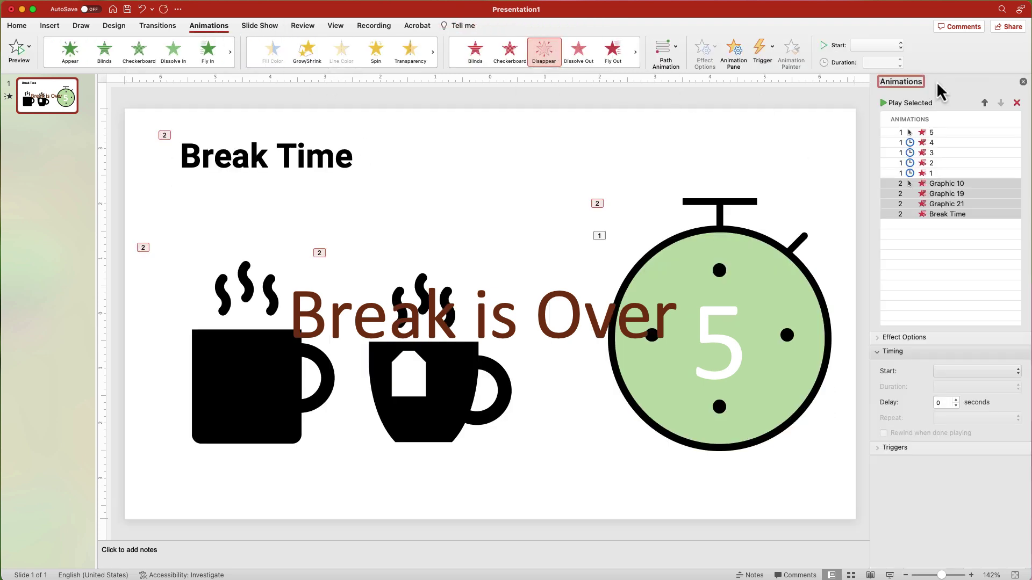
left_click(938, 187)
left_click(869, 46)
left_click(876, 71)
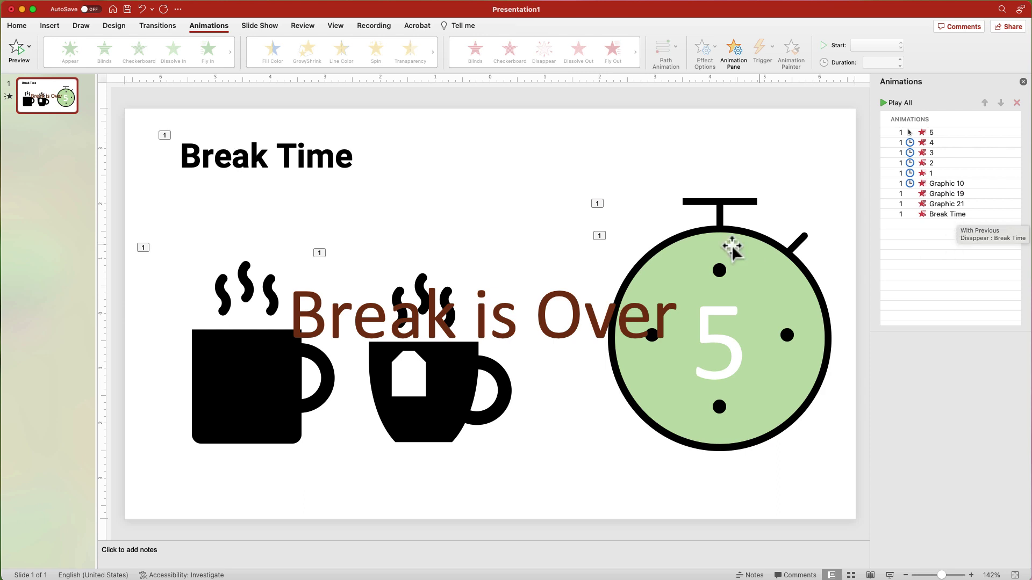
Give 'Break is Over' an Appear entrance starting After Previous.
left_click(559, 301)
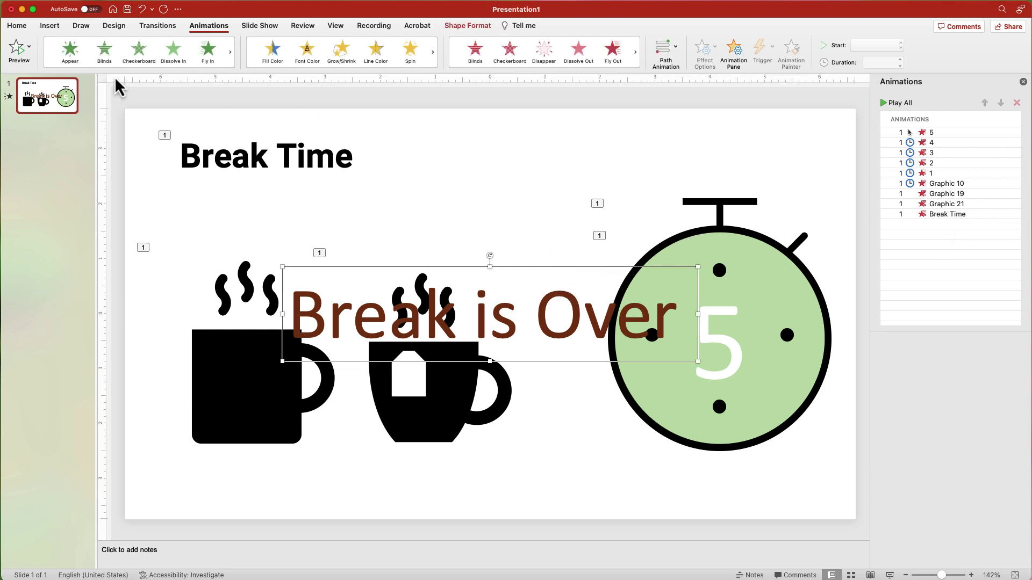
left_click(78, 62)
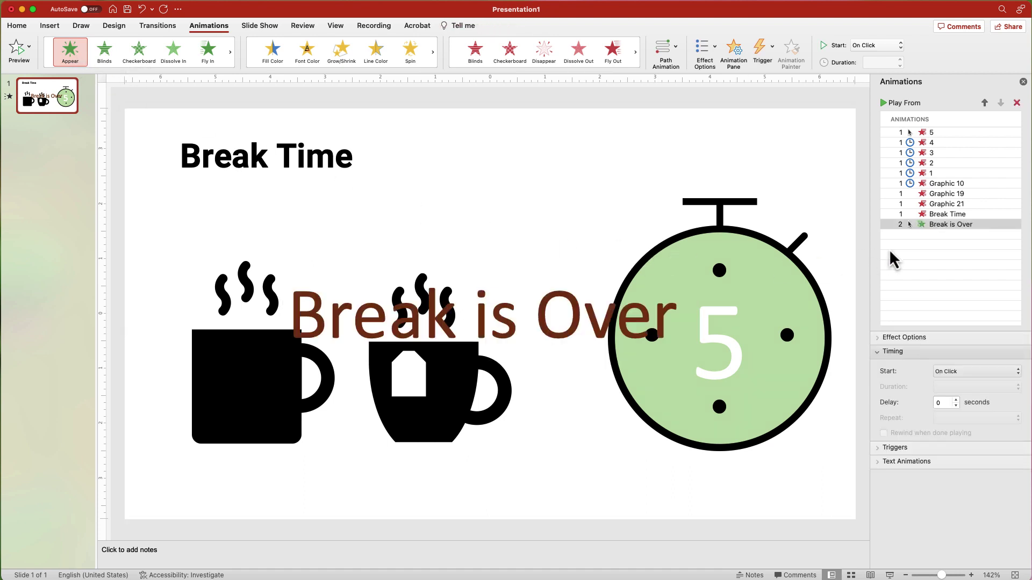
left_click(884, 45)
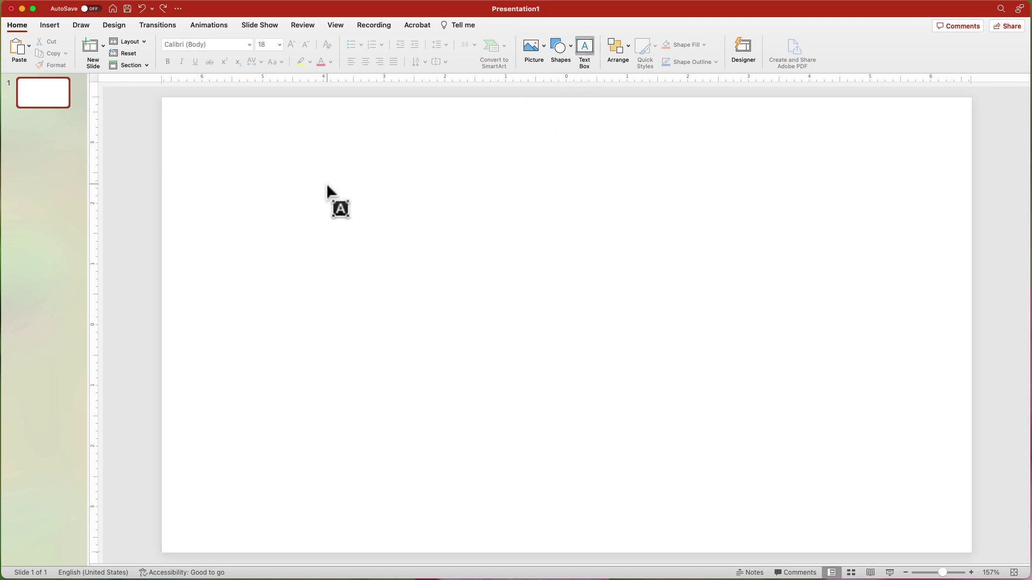
Create a text box reading '01' with no outline.
left_click(201, 250)
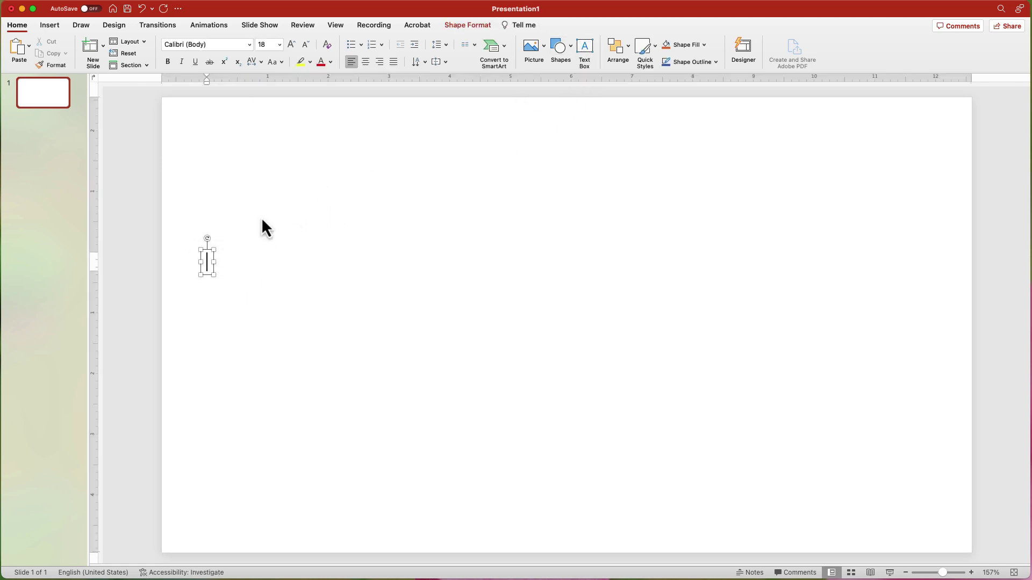
type("01")
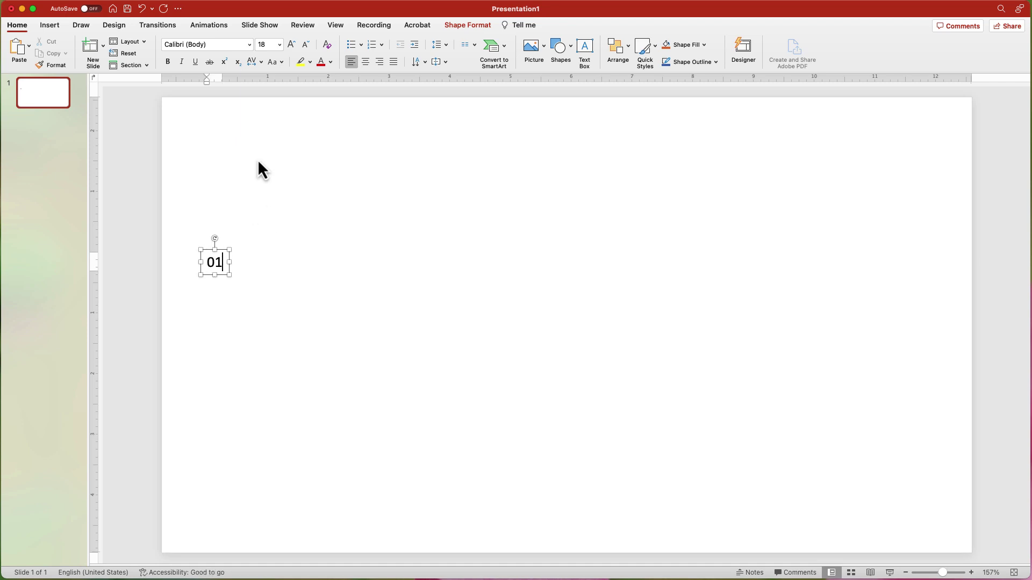
left_click(455, 27)
left_click(320, 45)
left_click(309, 98)
left_click(340, 45)
left_click(357, 65)
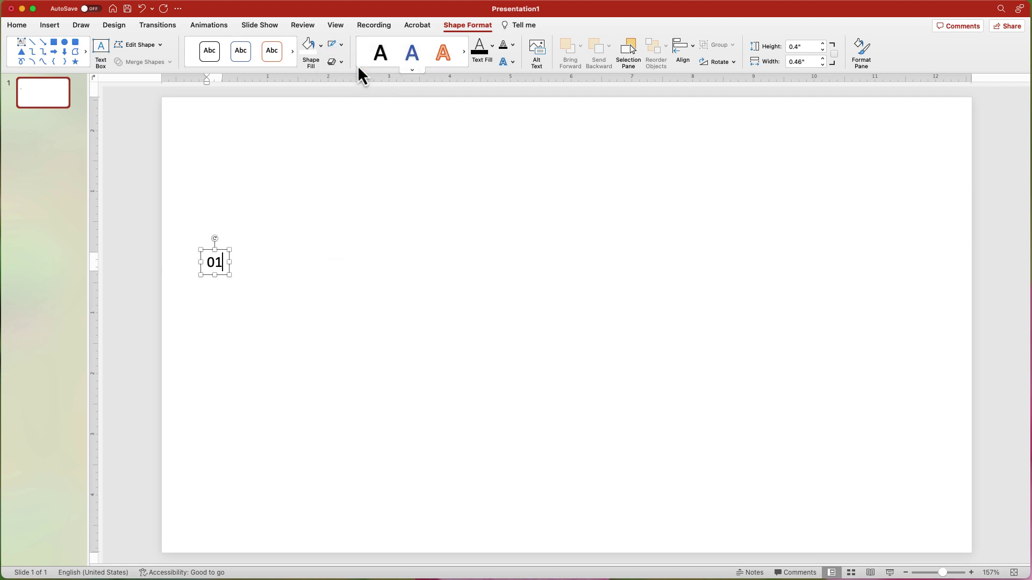
Apply a Wipe exit from the top to the 01 box and adjust its duration.
left_click(208, 25)
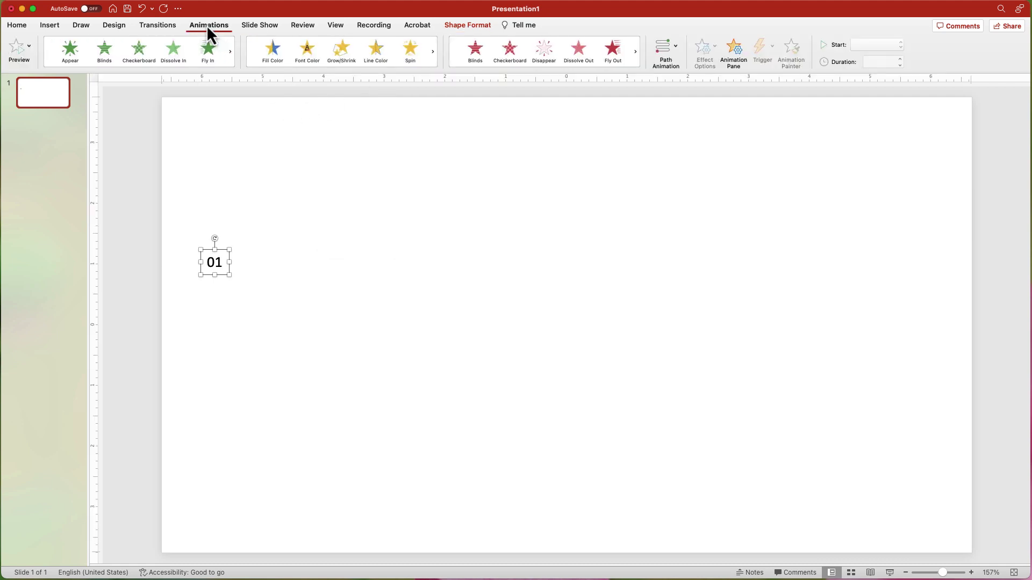
left_click(544, 68)
left_click(541, 214)
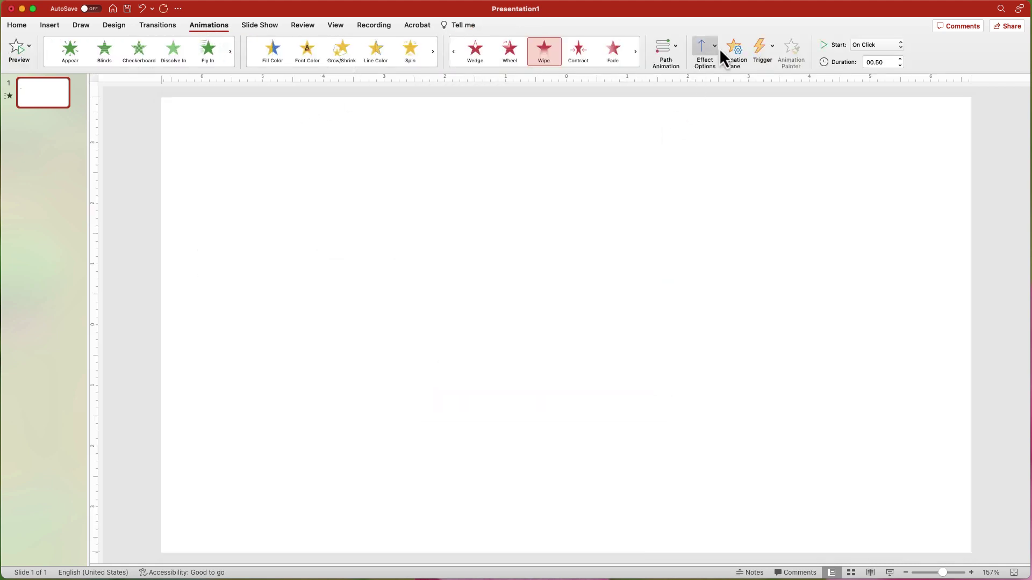
left_click(712, 47)
left_click(720, 139)
left_click(899, 61)
Copy the 01 box and duplicate it into a row of ten boxes.
left_click(279, 314)
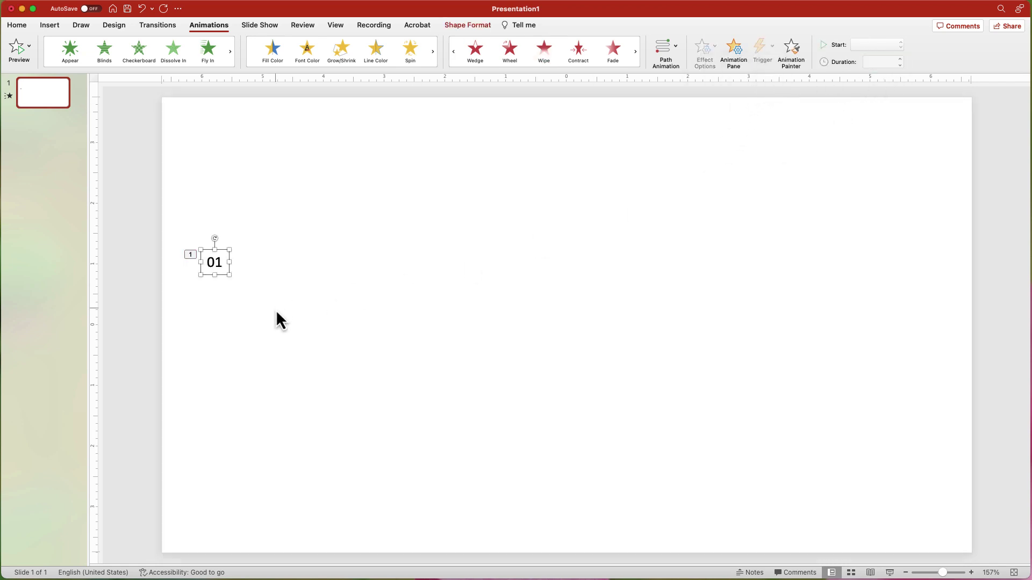
left_click_drag(223, 276, 267, 275)
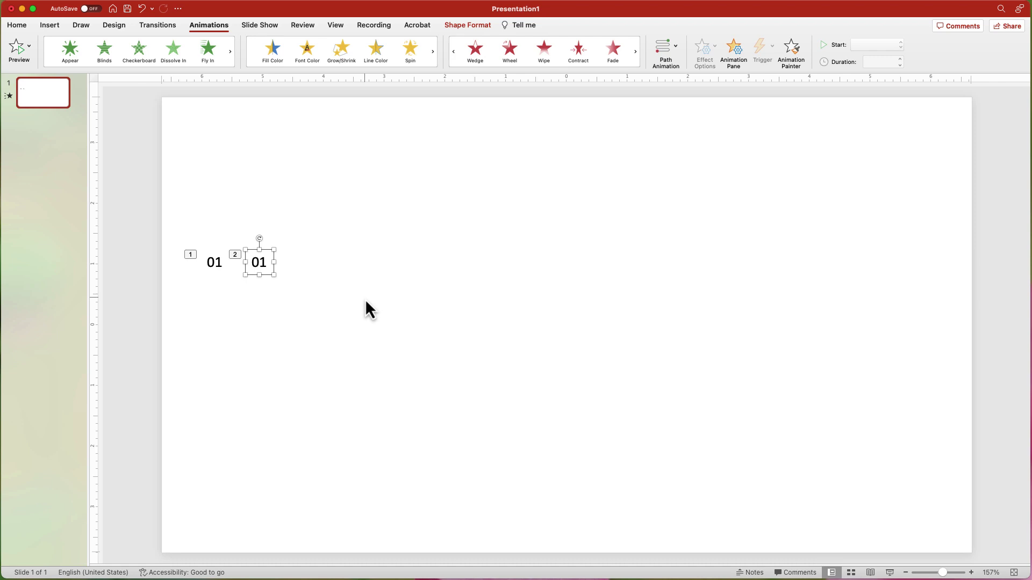
key("super+d")
key("super+d")
key("super+d")
key("super+d")
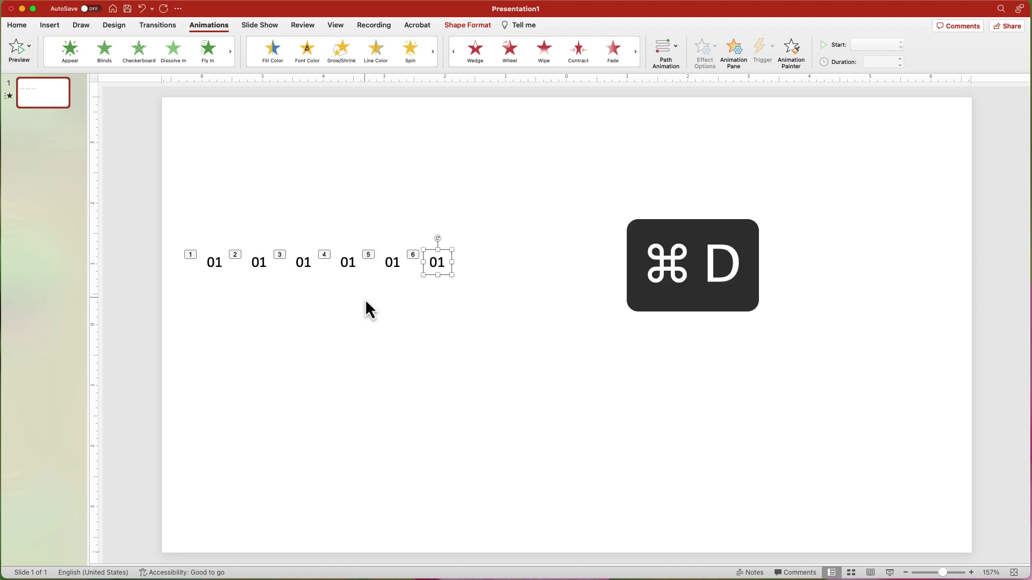
key("super+d")
key("super+d")
key("super+d")
key("super+d")
Renumber the copied boxes 02 through 10.
double_click(259, 263)
type("02")
double_click(304, 263)
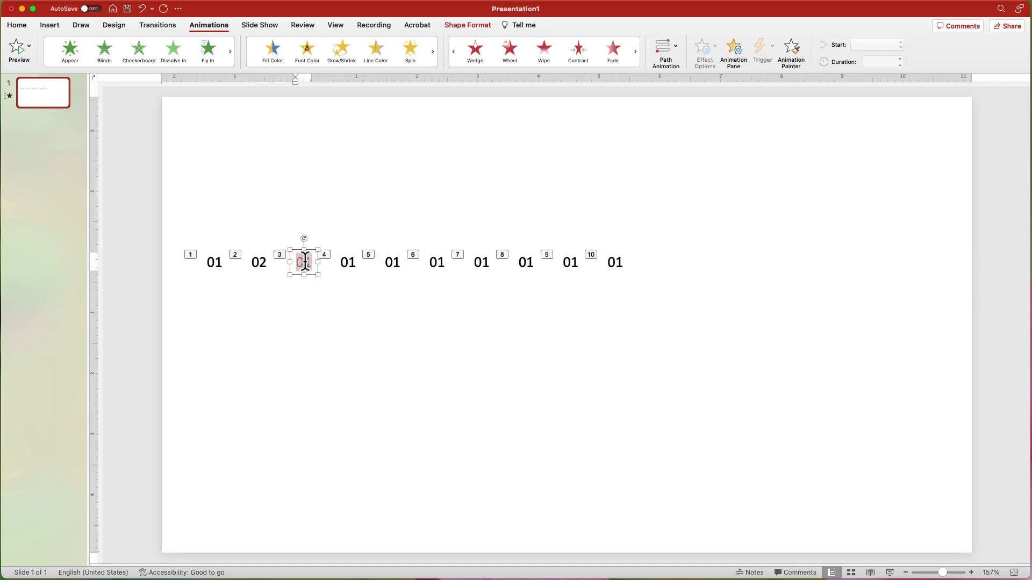
type("03")
double_click(347, 262)
type("04")
double_click(392, 262)
type("05")
double_click(437, 263)
type("06")
double_click(480, 263)
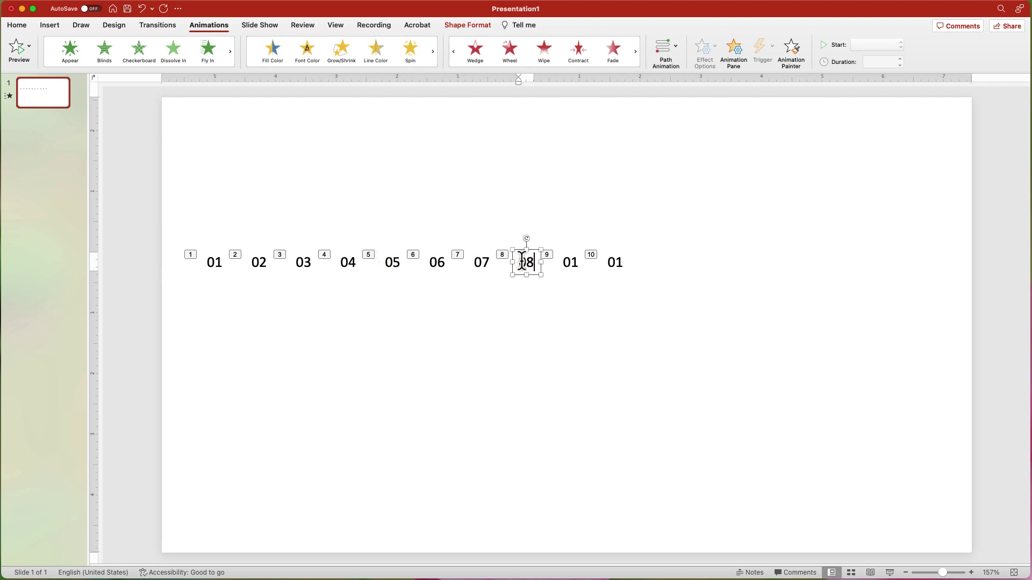
double_click(570, 262)
type("09")
double_click(615, 262)
type("10")
left_click(668, 217)
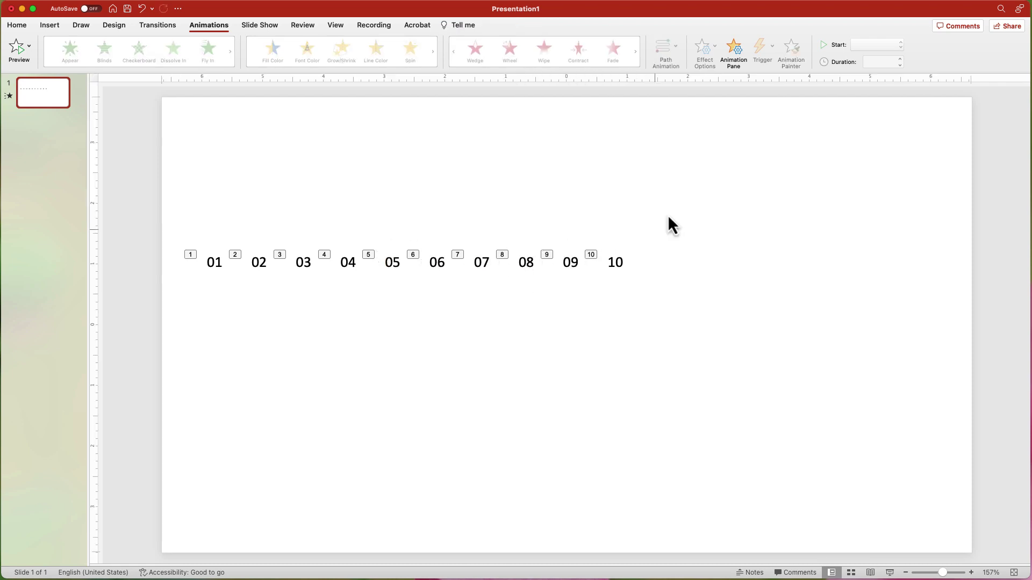
Reorder the animations in the Animation Pane to run from 10 down to 01.
left_click(732, 49)
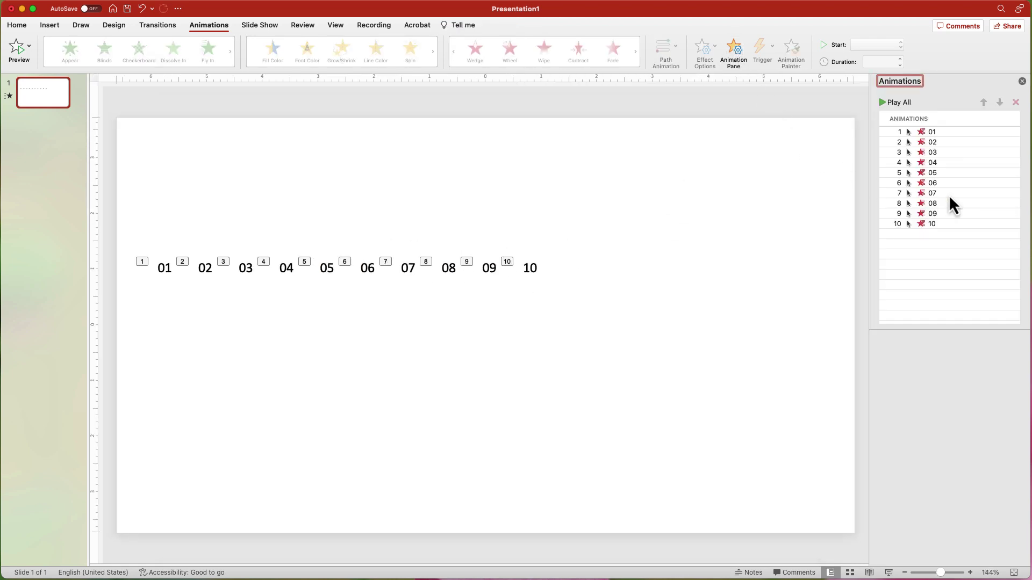
left_click(950, 224)
left_click(983, 102)
left_click(984, 102)
left_click(983, 102)
left_click(984, 102)
left_click(967, 224)
left_click(983, 102)
left_click(984, 102)
left_click(983, 102)
left_click(963, 224)
left_click(984, 102)
left_click(984, 102)
left_click(959, 223)
left_click(984, 102)
left_click(984, 103)
left_click(984, 102)
left_click(959, 224)
left_click(984, 102)
left_click(983, 102)
left_click(983, 103)
left_click(959, 224)
left_click(984, 102)
left_click(960, 223)
triple_click(984, 102)
left_click(960, 224)
double_click(984, 102)
left_click(960, 223)
left_click(984, 103)
Set the 09 through 01 animations to start After Previous.
left_click(933, 142)
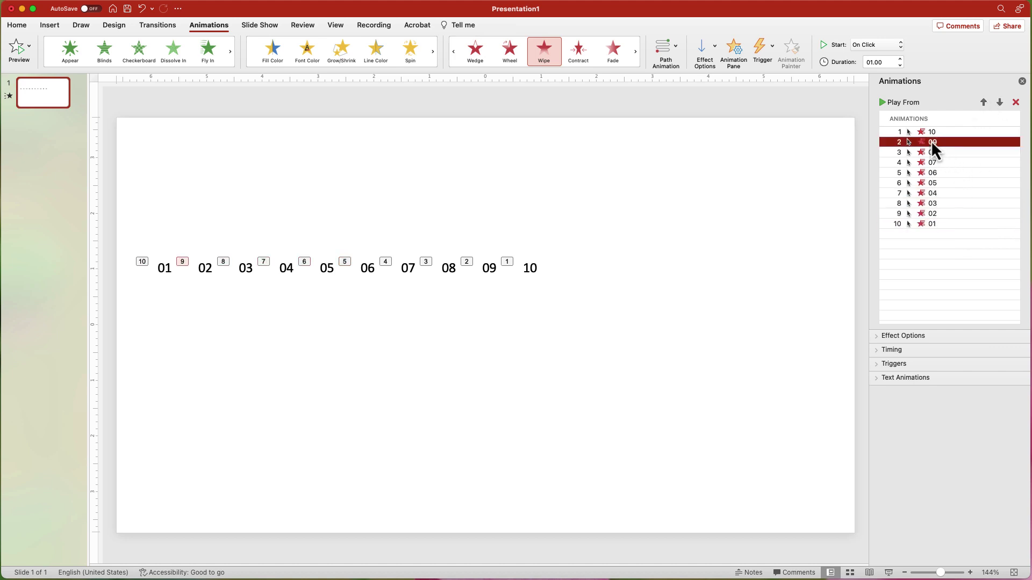
left_click(932, 224, "shift")
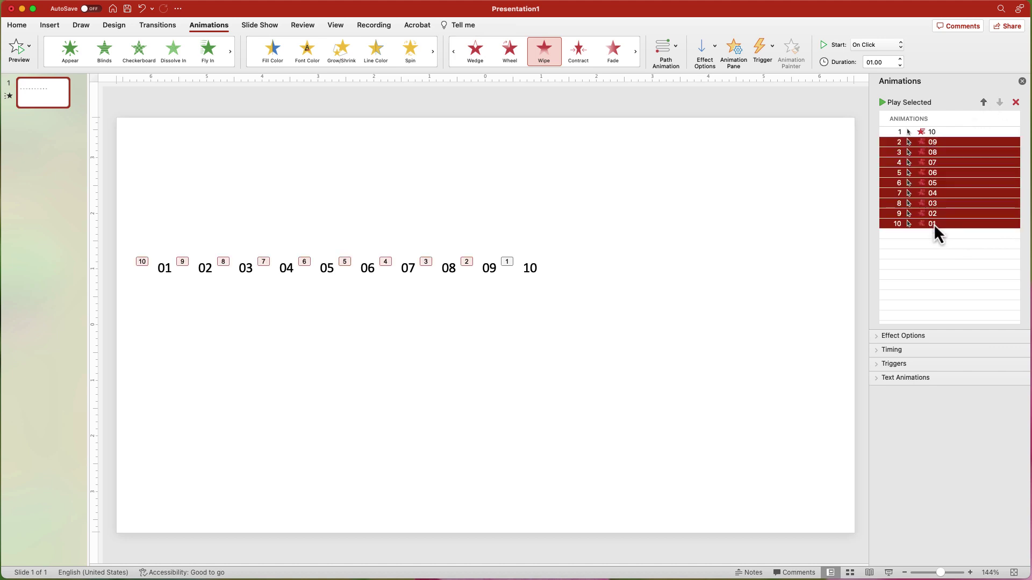
left_click(877, 45)
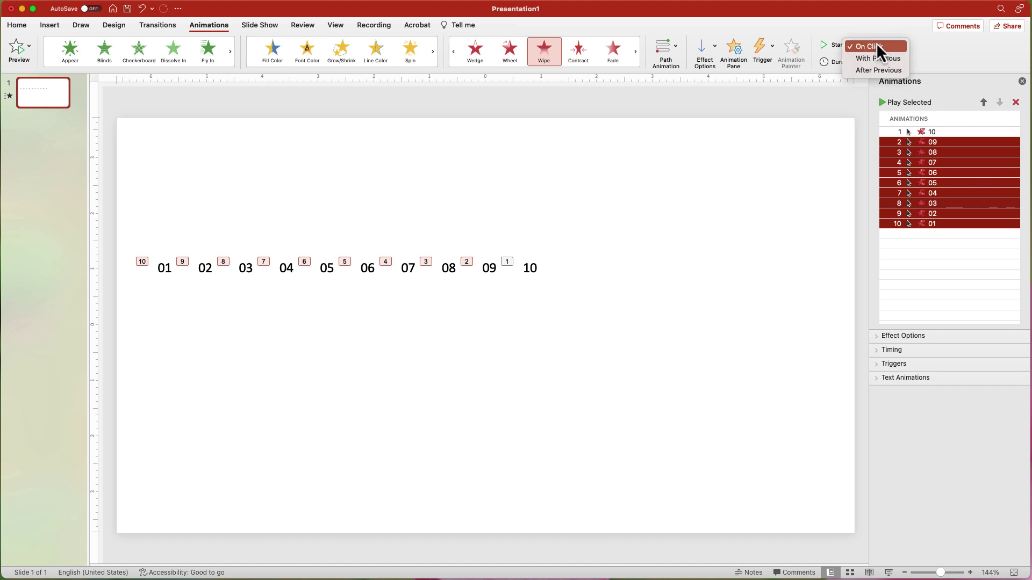
left_click(878, 69)
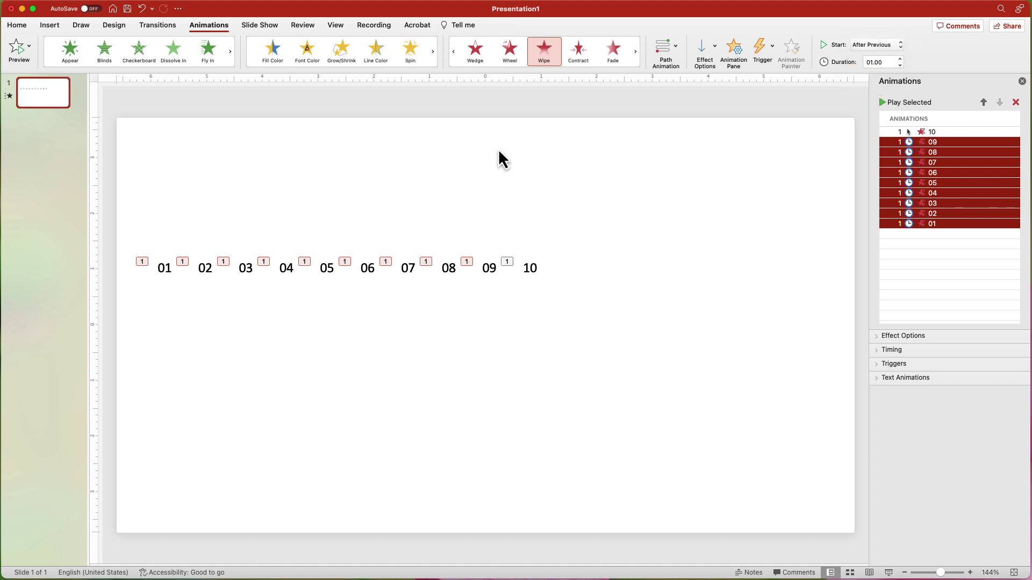
Stack all ten number boxes using Align Center and Align Middle.
left_click_drag(108, 199, 643, 323)
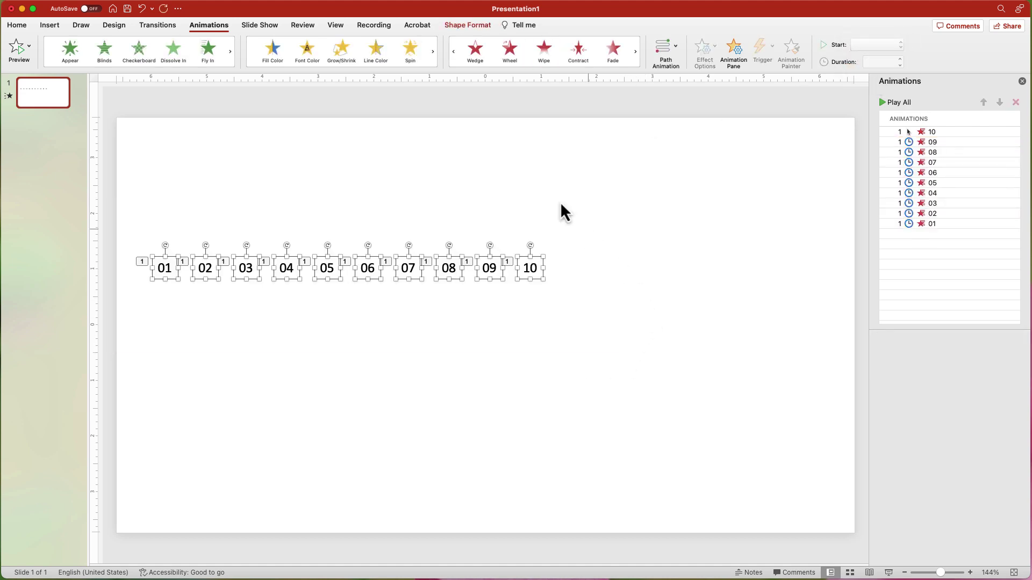
left_click(476, 28)
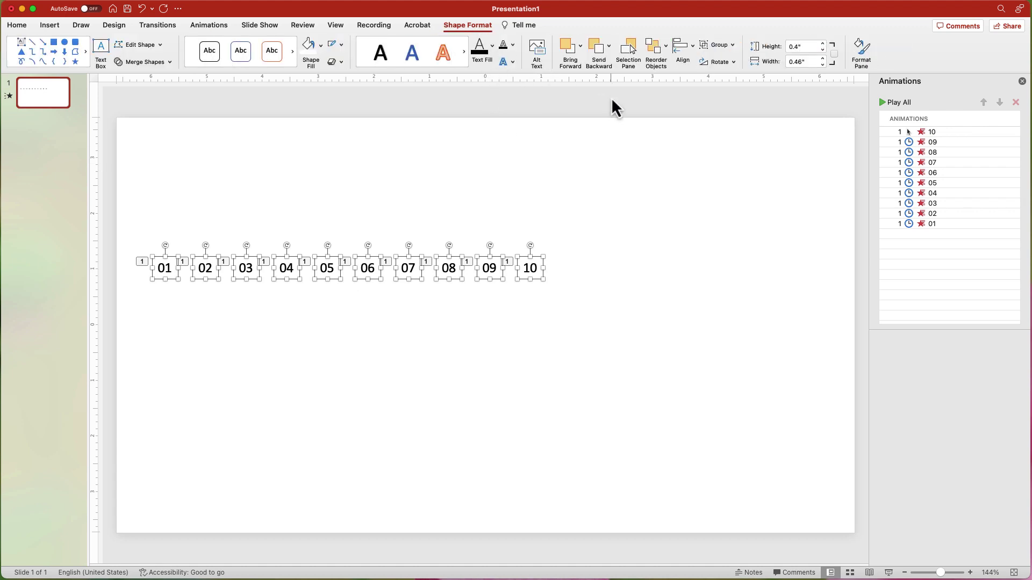
left_click(690, 41)
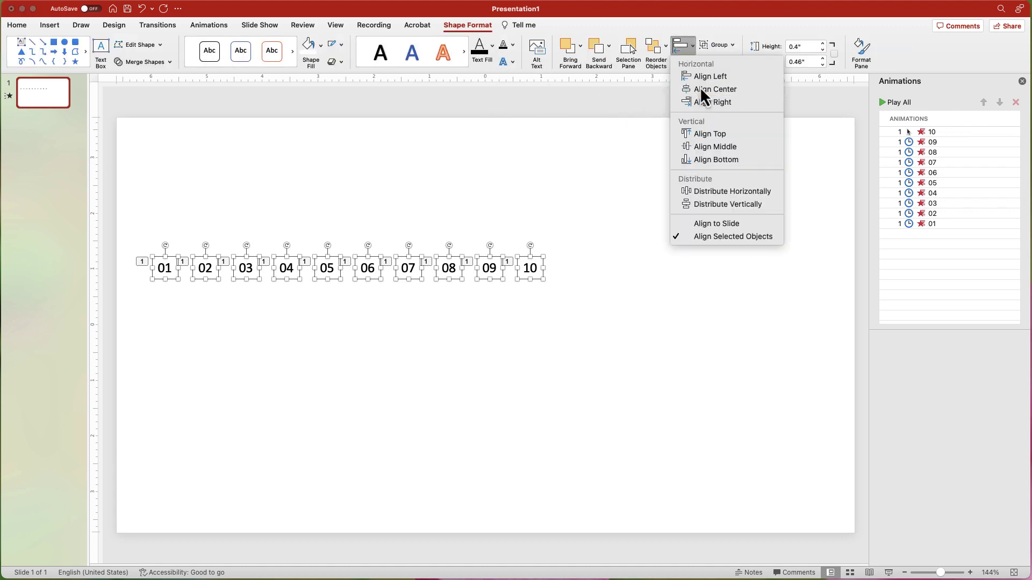
left_click(699, 86)
left_click(686, 48)
left_click(705, 147)
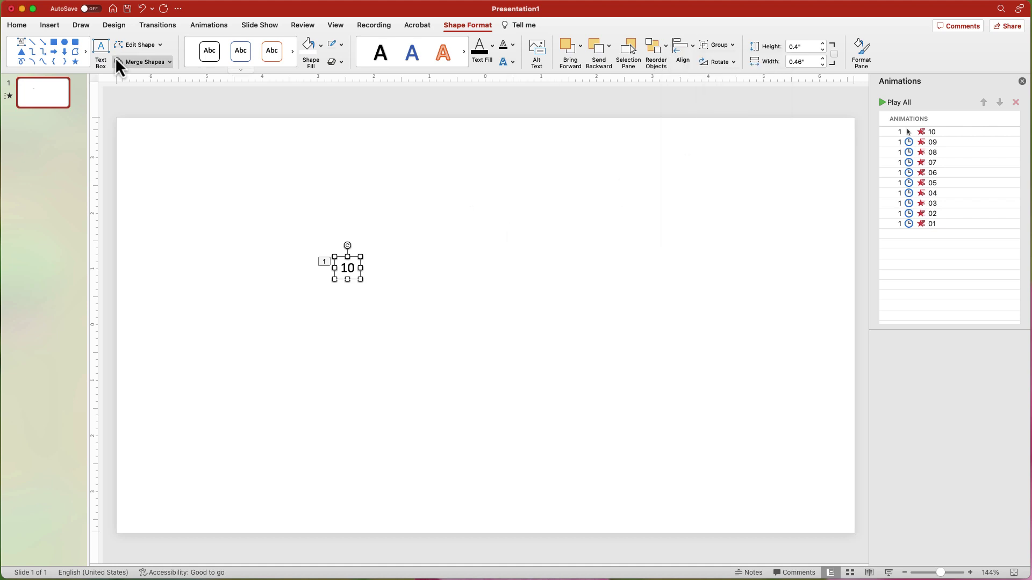
Set the stacked numbers' font size to 200.
left_click(24, 29)
left_click(254, 45)
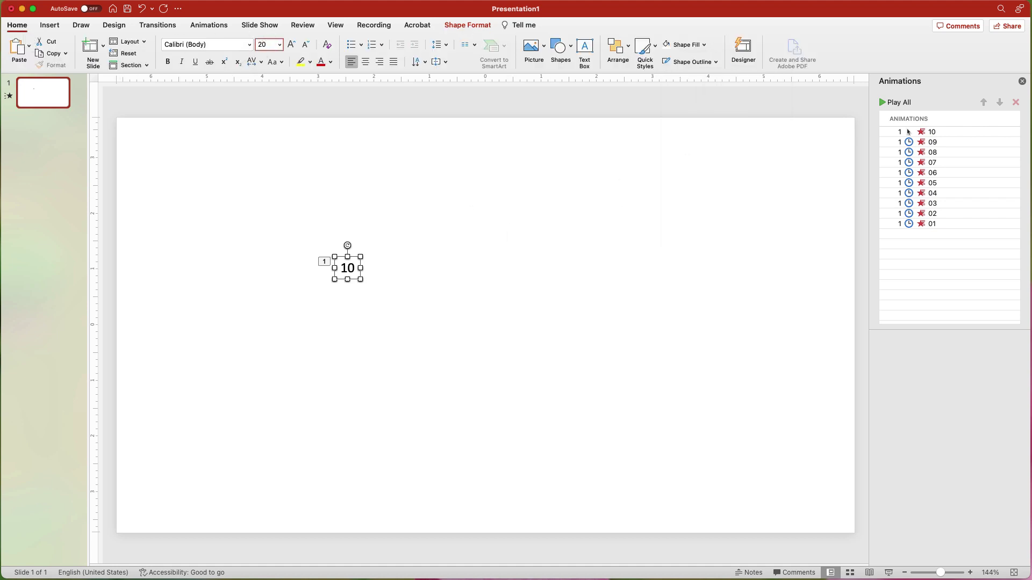
key("Return")
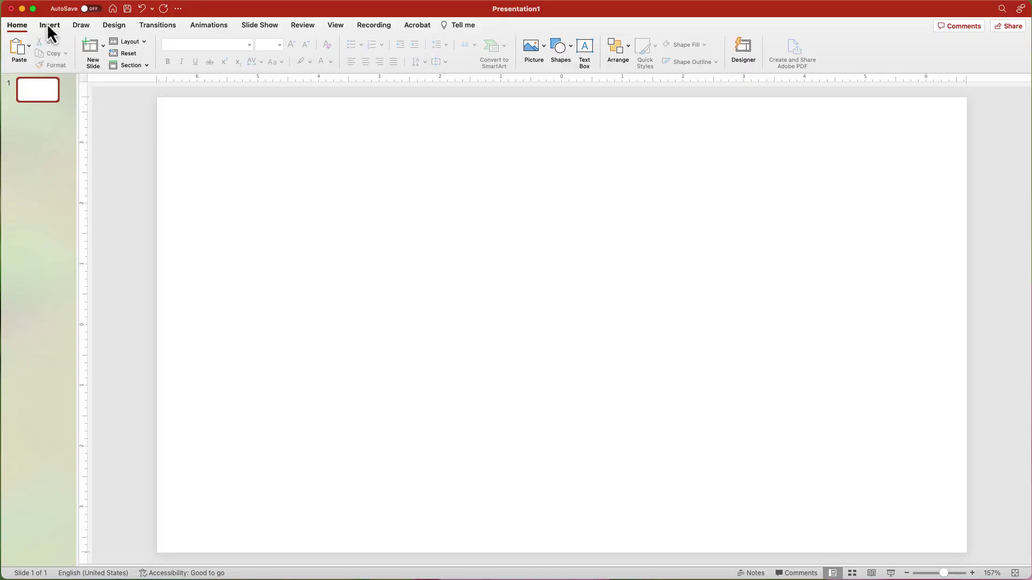
Search the Office add-ins store for 'timer' and add the Breaktime add-in.
left_click(48, 25)
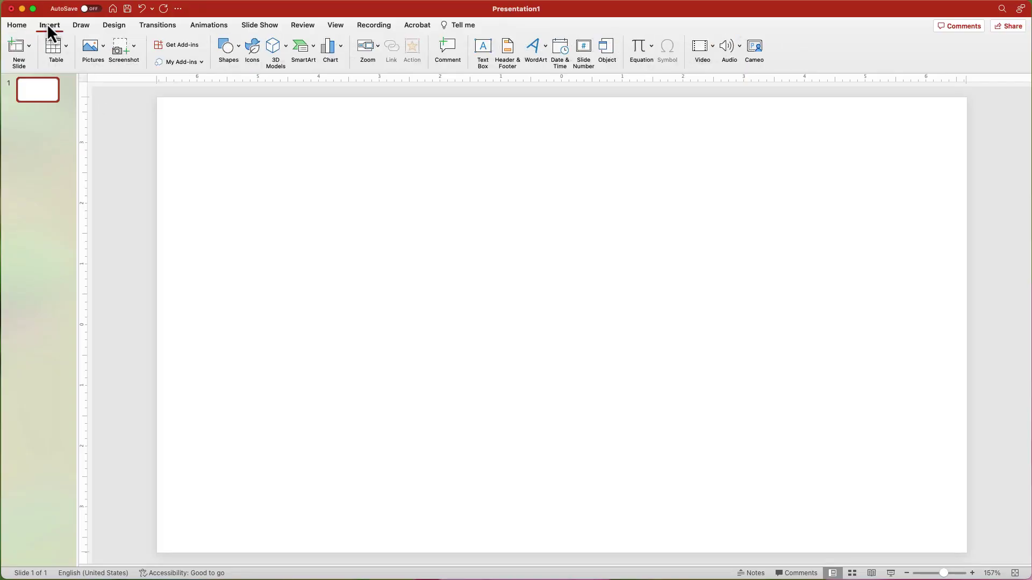
left_click(181, 46)
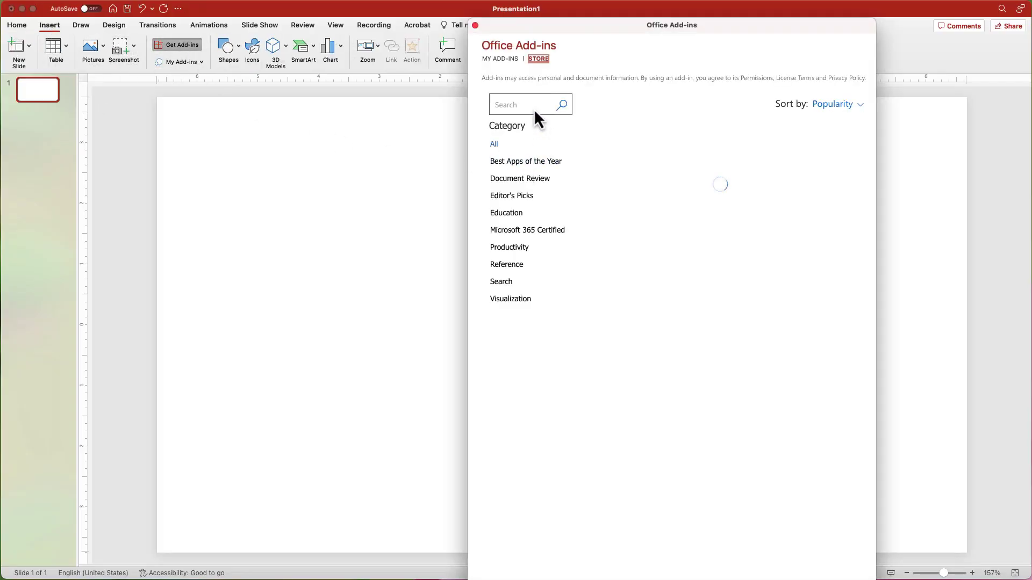
left_click(524, 104)
type("timer")
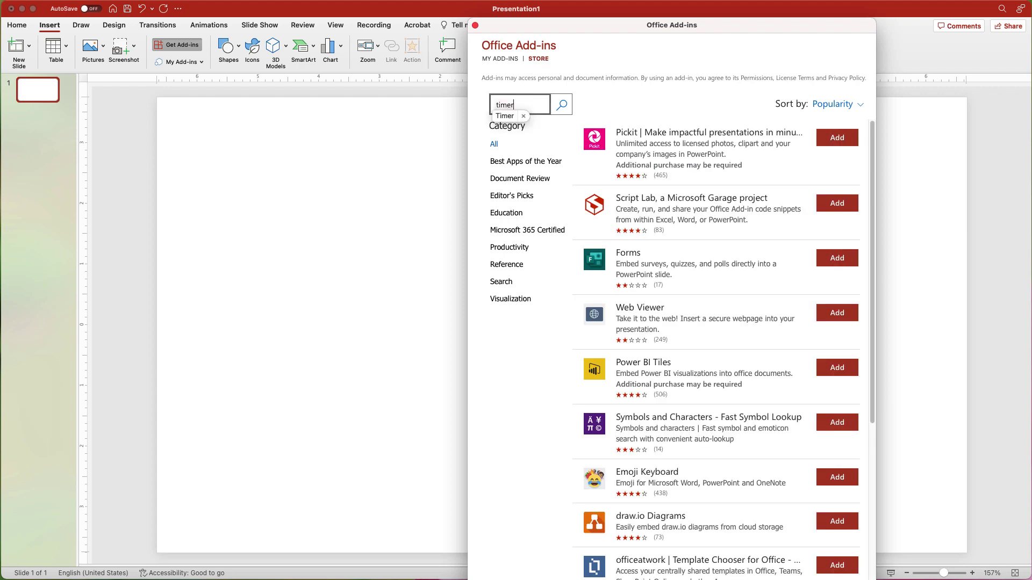
left_click(562, 104)
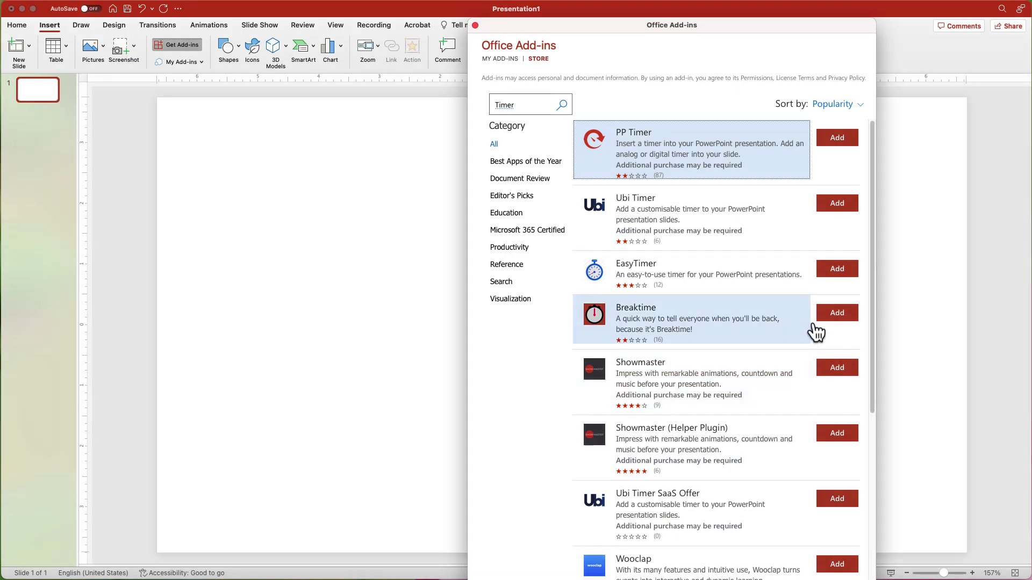
left_click(839, 316)
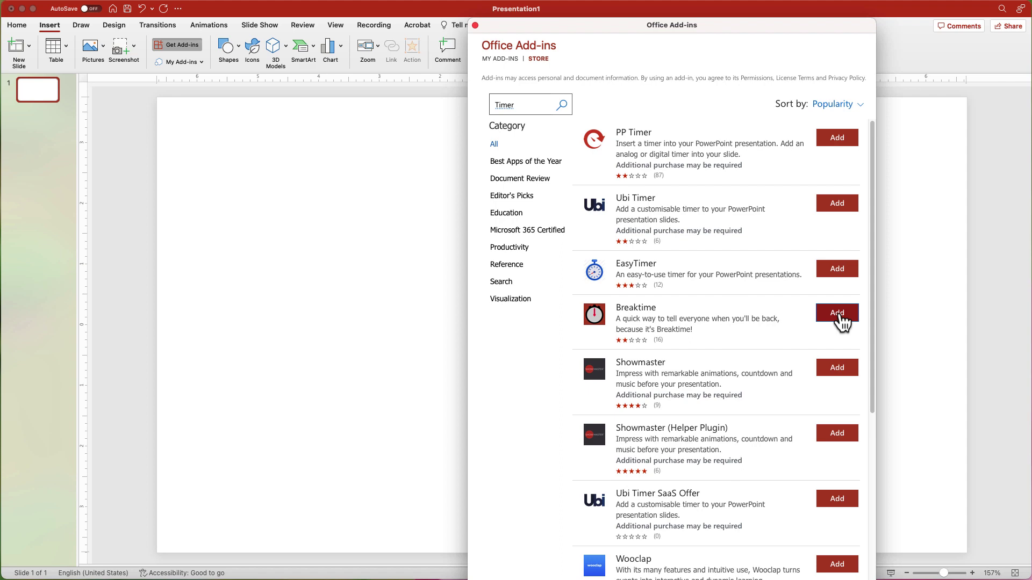
left_click(772, 225)
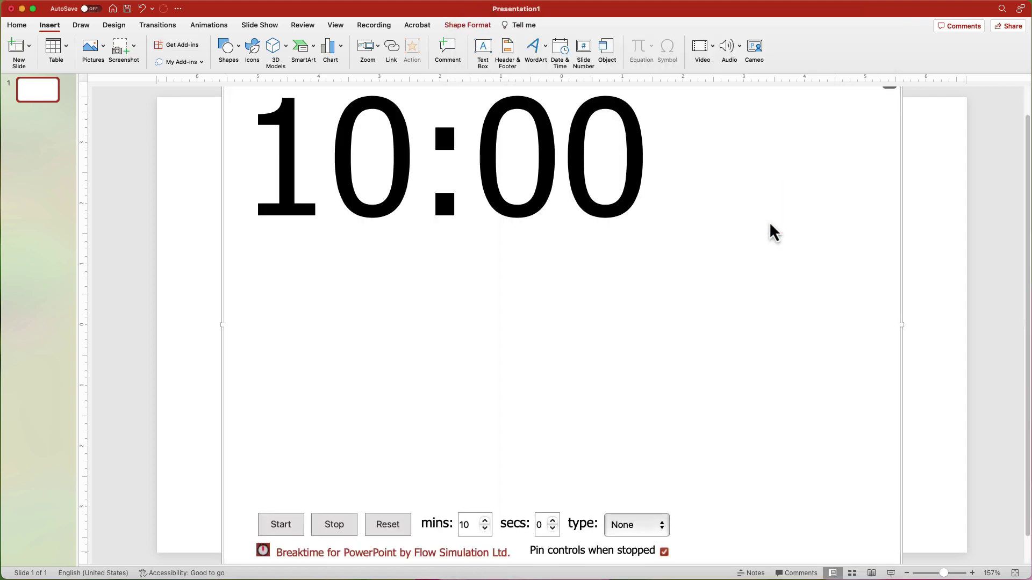
Insert the Breaktime timer from My Add-ins onto the slide.
left_click(175, 194)
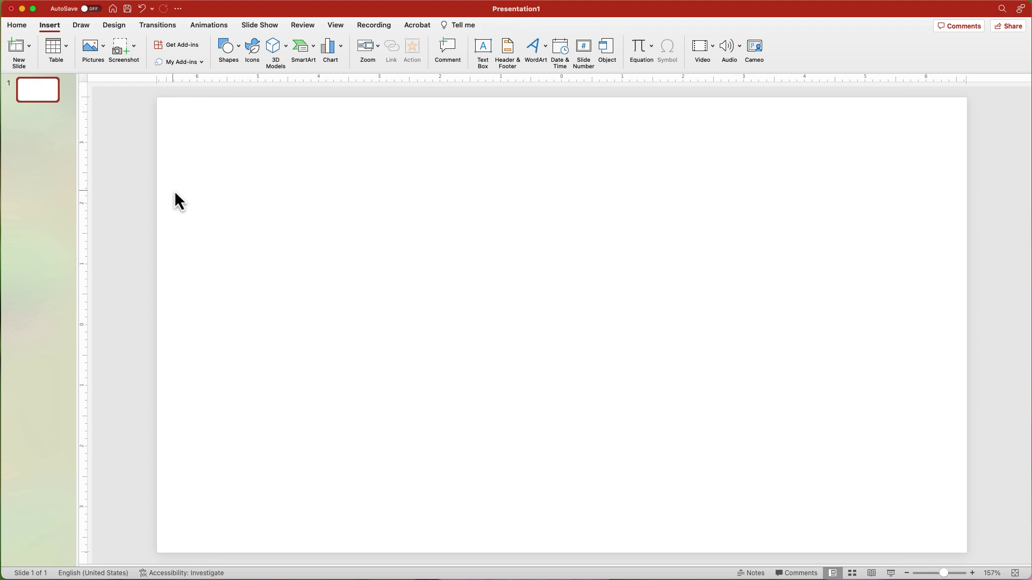
left_click(185, 63)
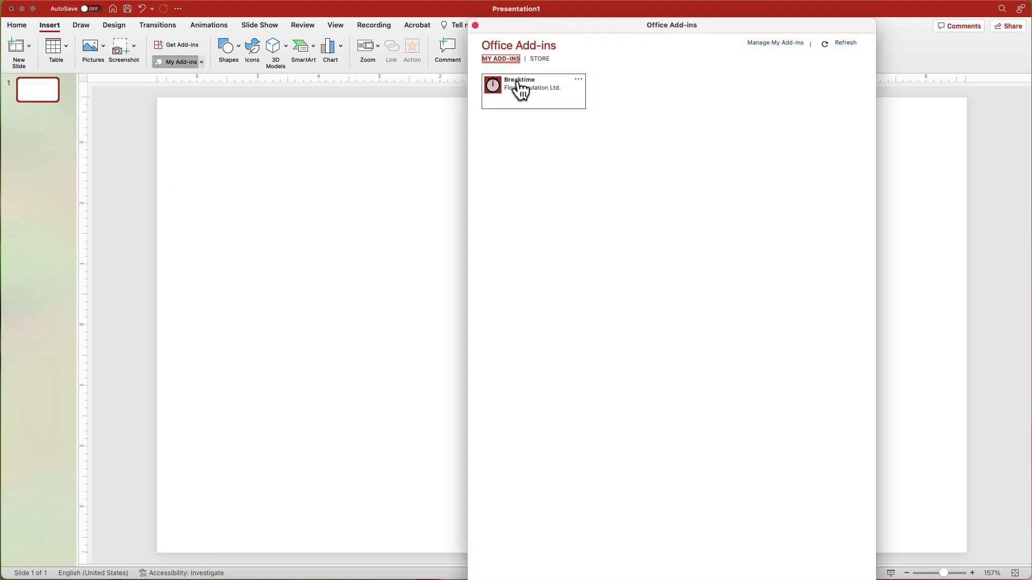
left_click(519, 86)
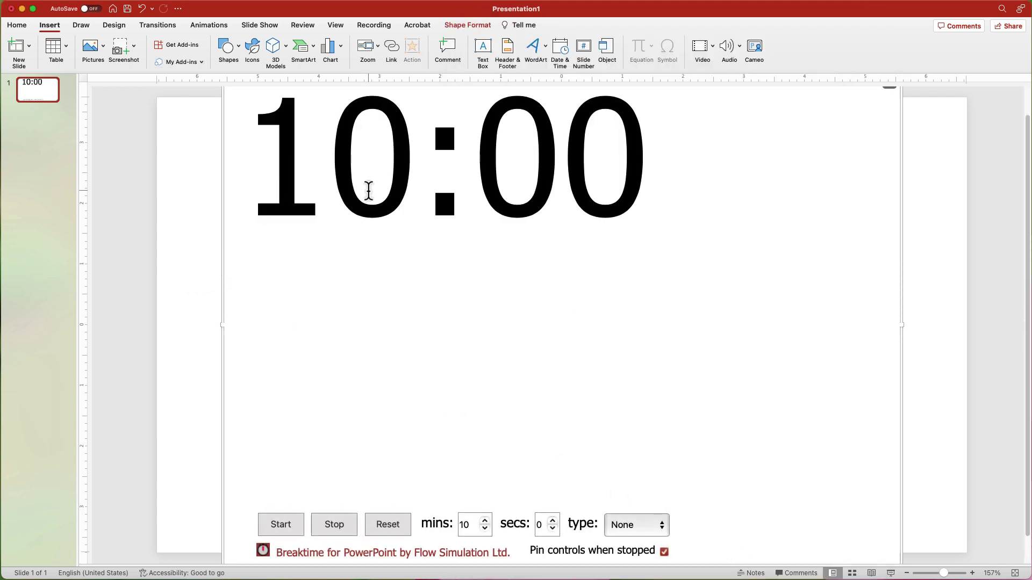
Resize the timer frame to 7.5" high by 13.33" wide and align it to the slide corner.
left_click(469, 24)
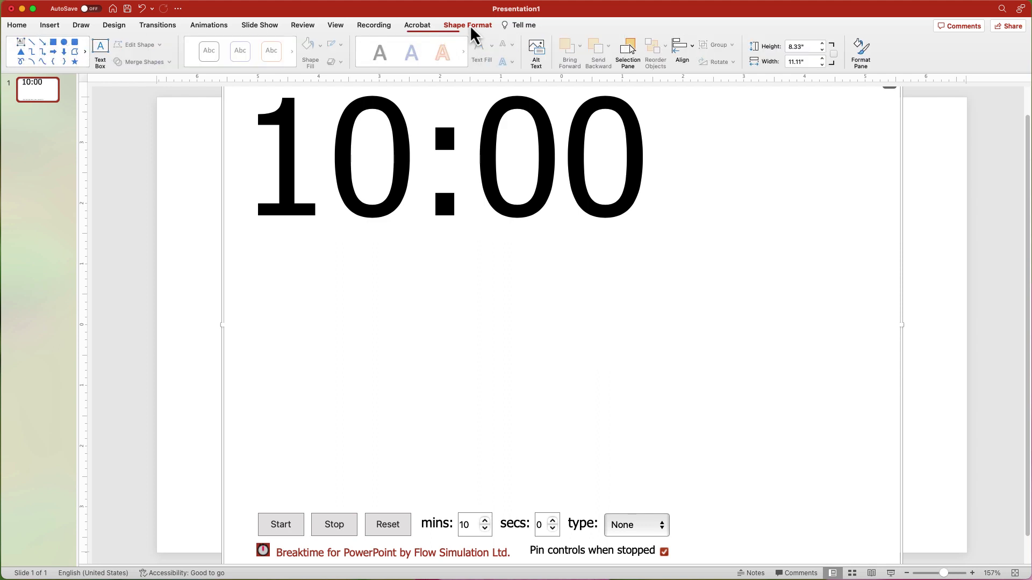
left_click(811, 46)
type("7.5")
key("Tab")
type("13.33")
key("Return")
left_click_drag(156, 97, 266, 198)
Set the break length to 15 minutes and 0 seconds.
left_click(419, 497)
left_click(419, 496)
left_click(418, 497)
left_click(419, 497)
left_click(419, 497)
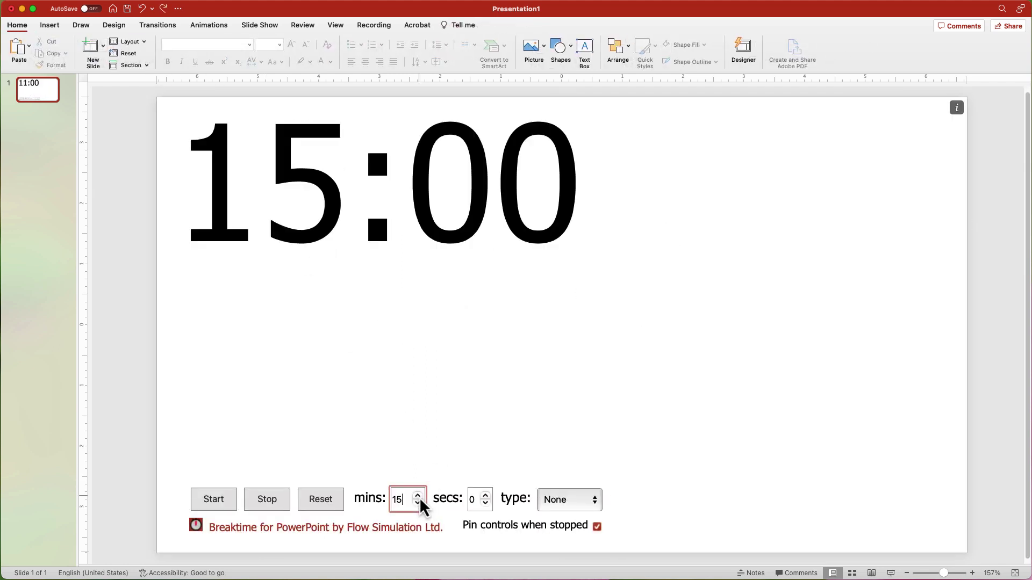
left_click(485, 496)
left_click(484, 496)
left_click(484, 495)
left_click(485, 496)
left_click(484, 495)
left_click(485, 496)
left_click(485, 504)
left_click(485, 503)
left_click(485, 503)
left_click(485, 503)
left_click(485, 503)
left_click(485, 503)
Try the Coffee break and Lunch time themes, then settle on Tea break.
left_click(572, 505)
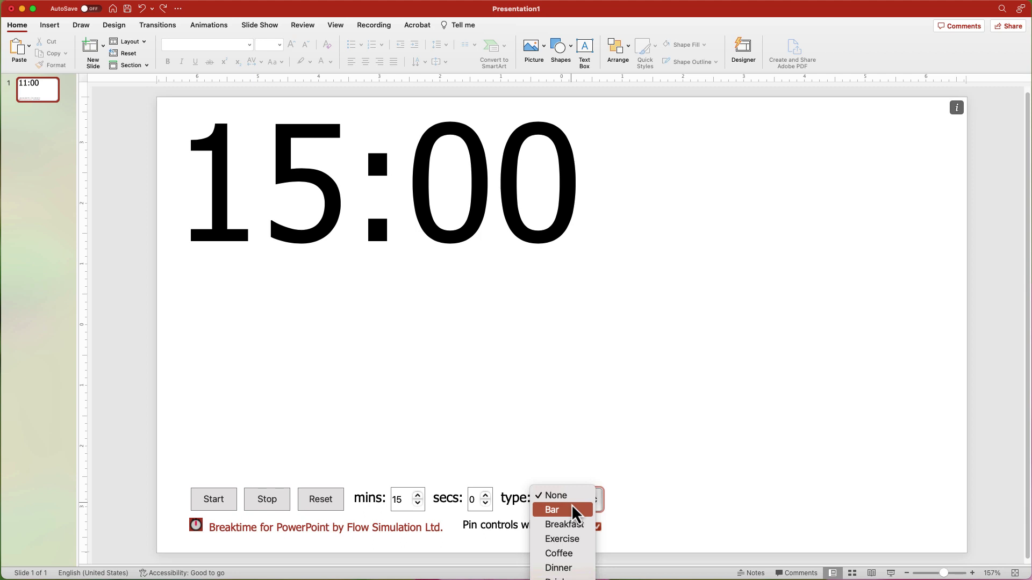
left_click(575, 554)
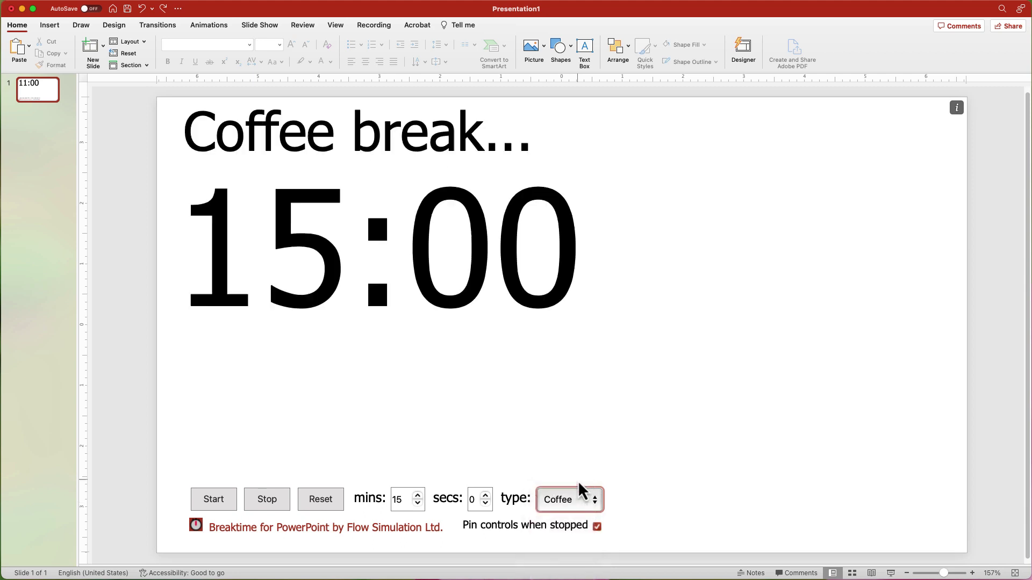
left_click(574, 498)
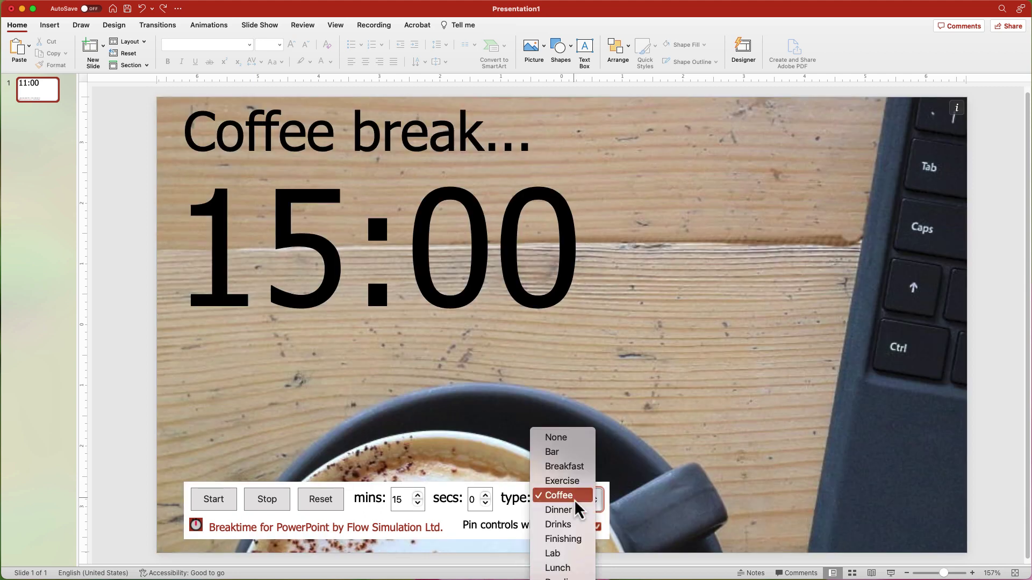
left_click(559, 568)
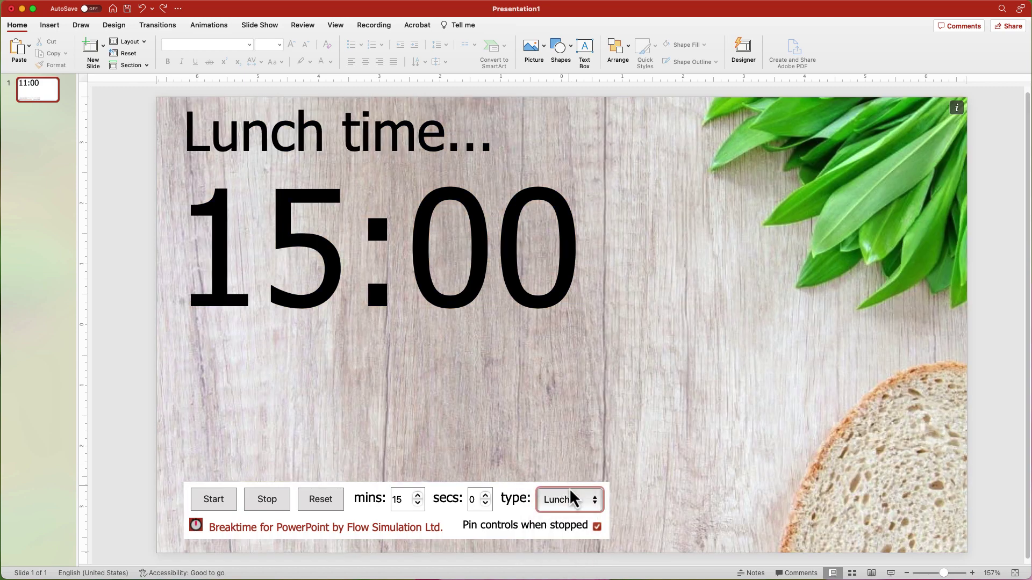
left_click(572, 499)
left_click(695, 501)
left_click(717, 492)
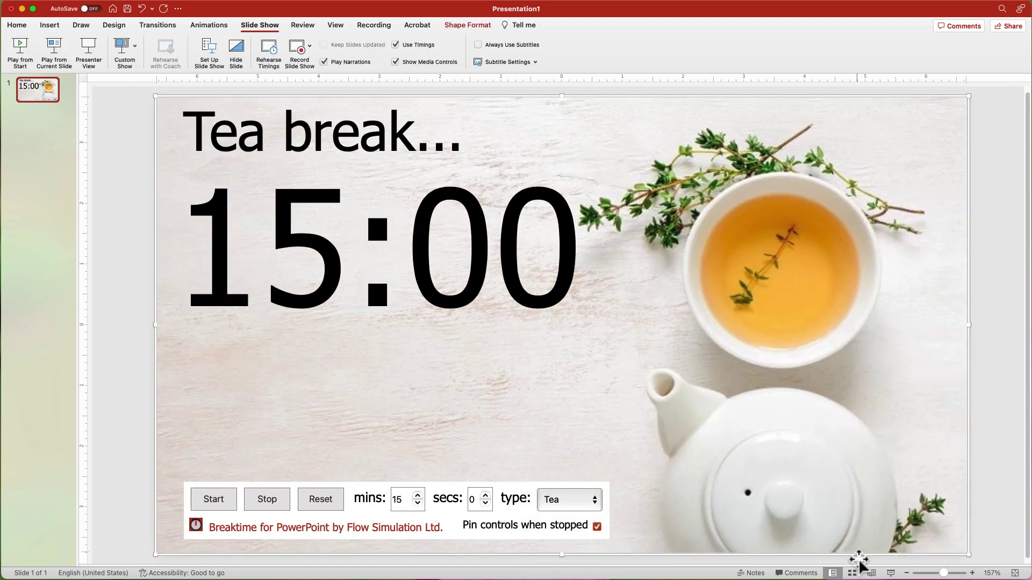
Start the slide show and set the break timer to 10 minutes.
left_click(890, 573)
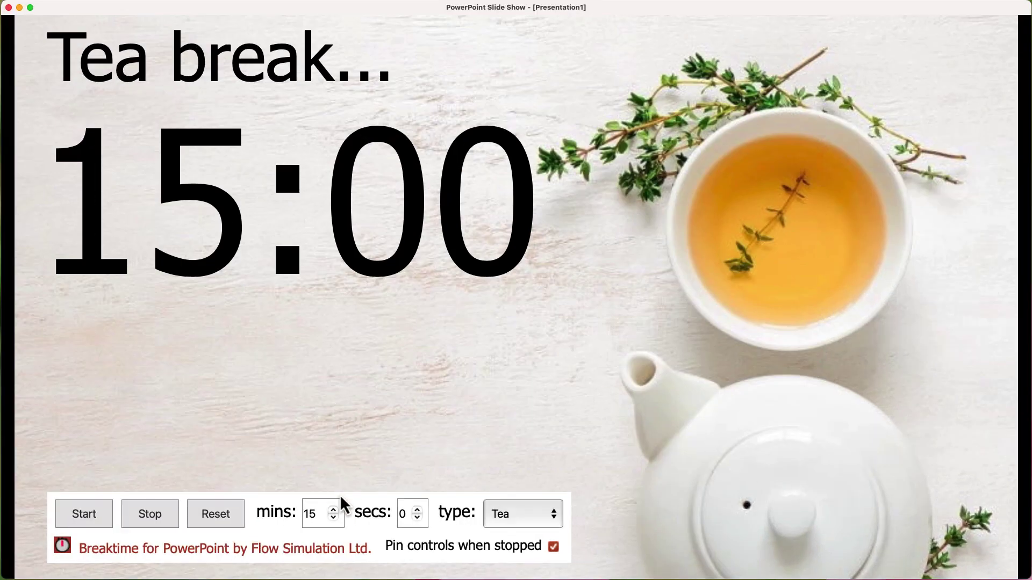
left_click(334, 510)
left_click(334, 510)
left_click(334, 511)
key("BackSpace")
type("0")
Run the 10-minute countdown briefly, then reset it to 10:00.
left_click(90, 514)
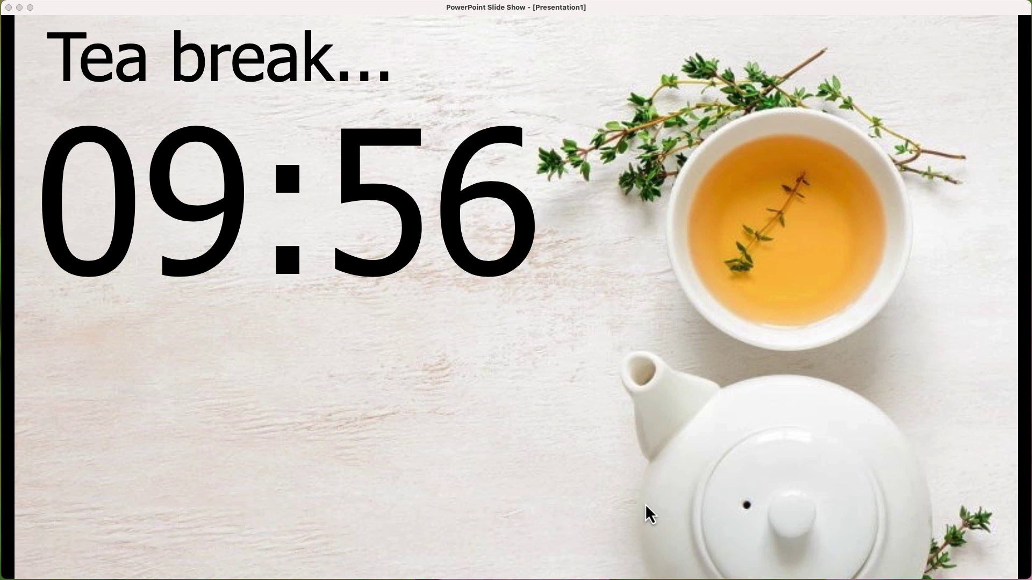
mouse_move(92, 511)
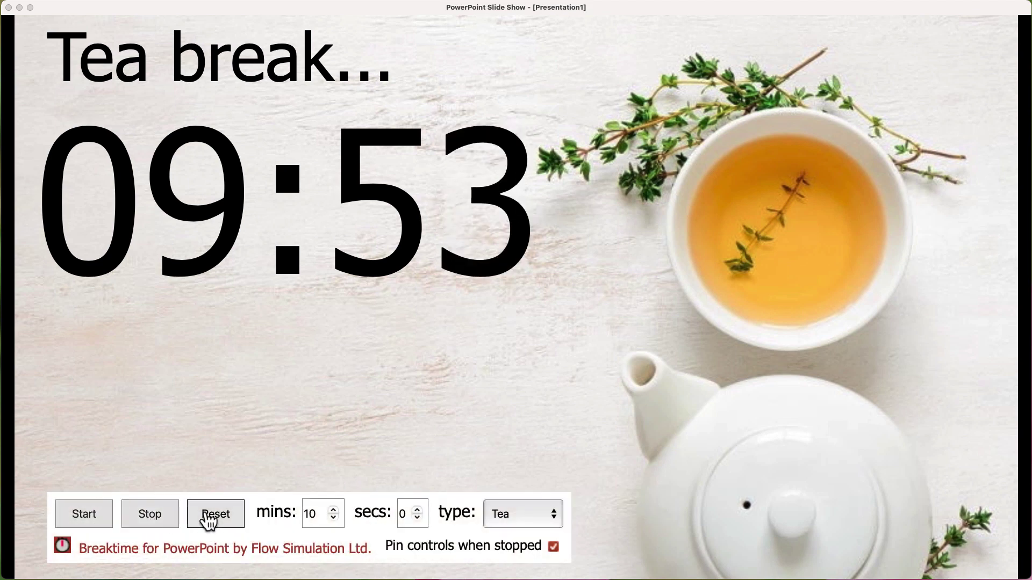
left_click(217, 521)
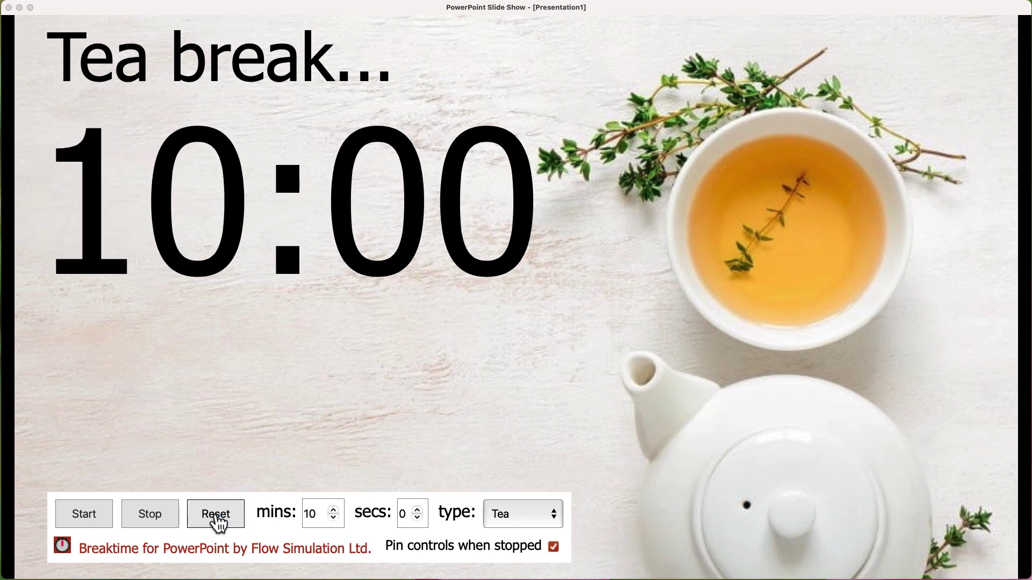